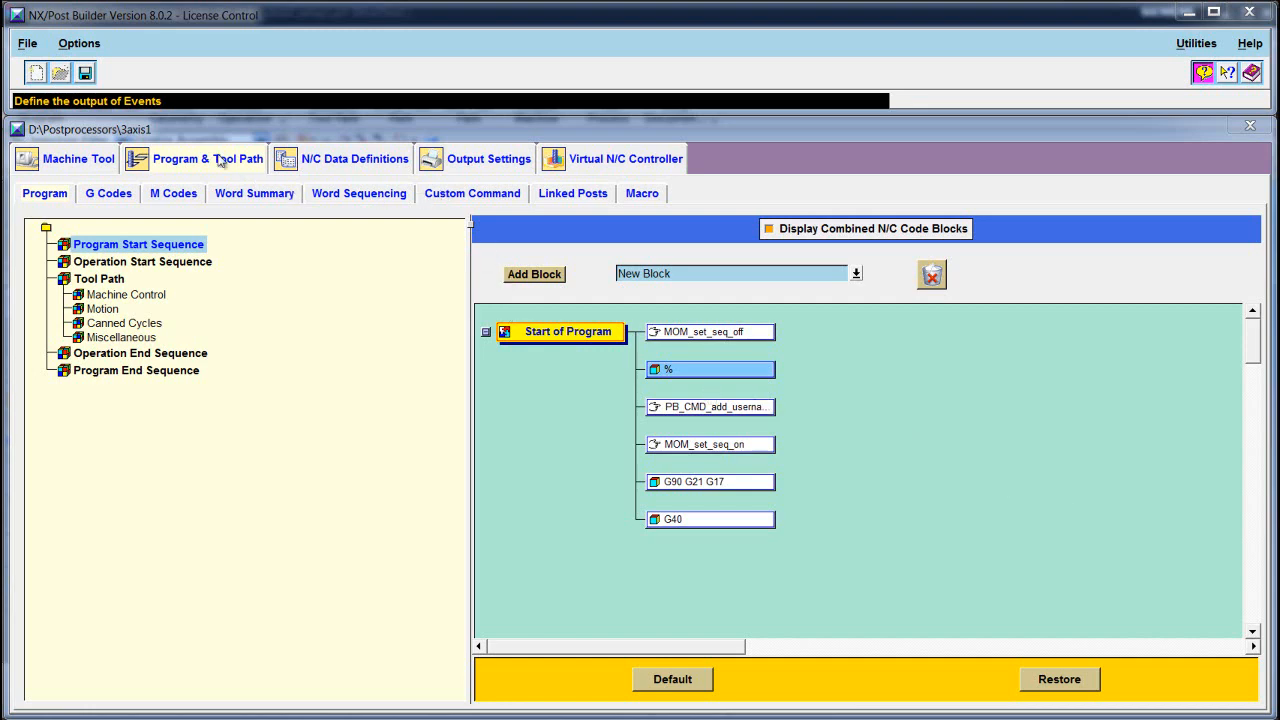
# - Open pb_cmd_tool_list.tcl from the pblib custom_command folder as the source for importing custom commands
pyautogui.click(462, 198)
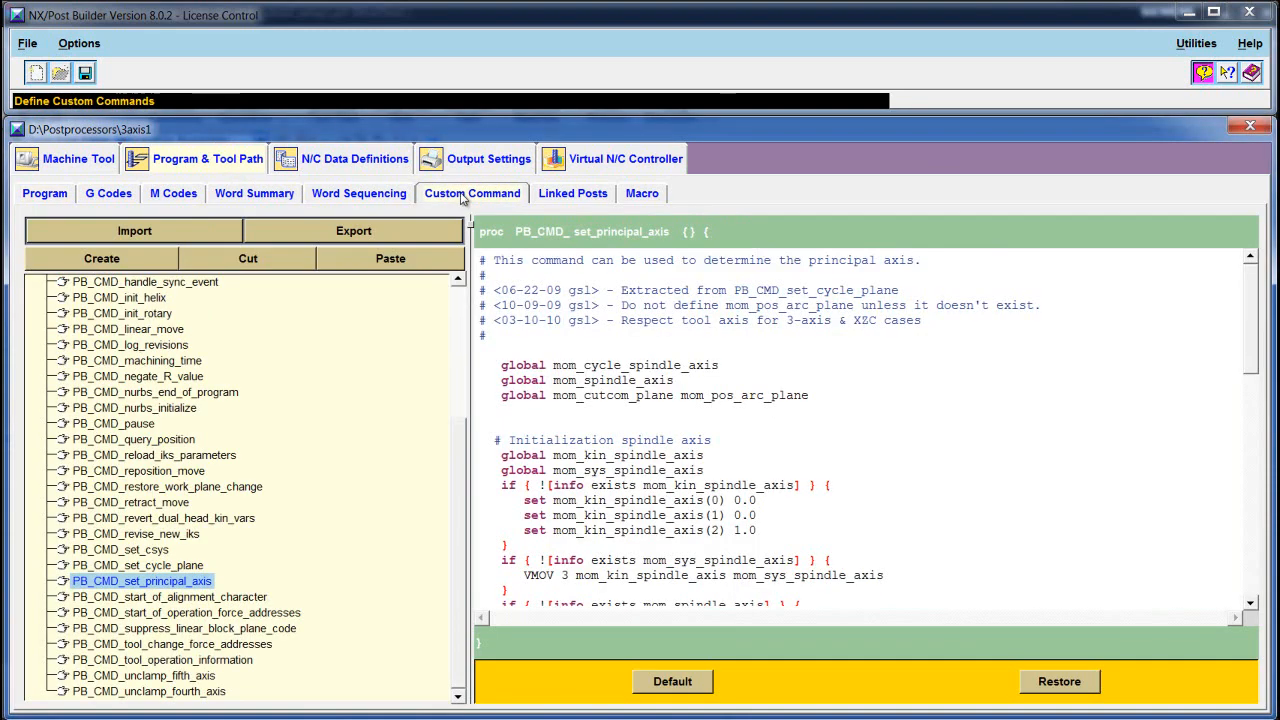
pyautogui.click(204, 233)
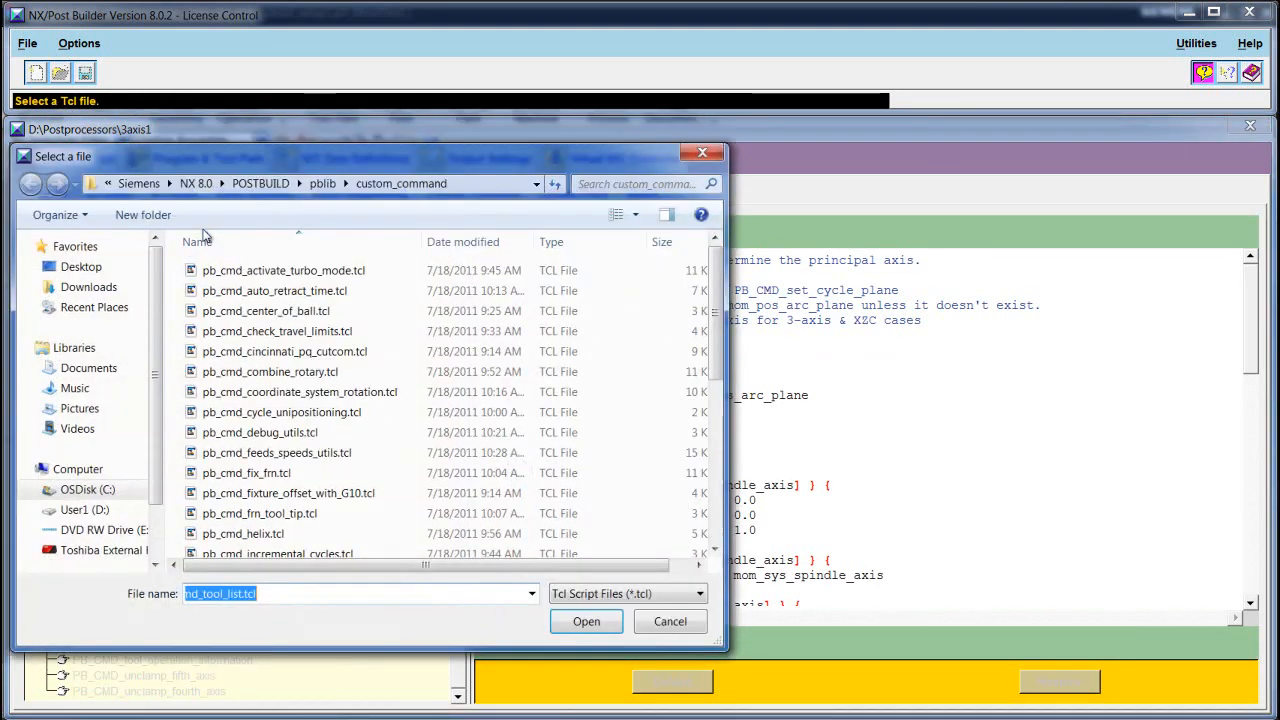
pyautogui.moveTo(340, 157); pyautogui.dragTo(555, 99)
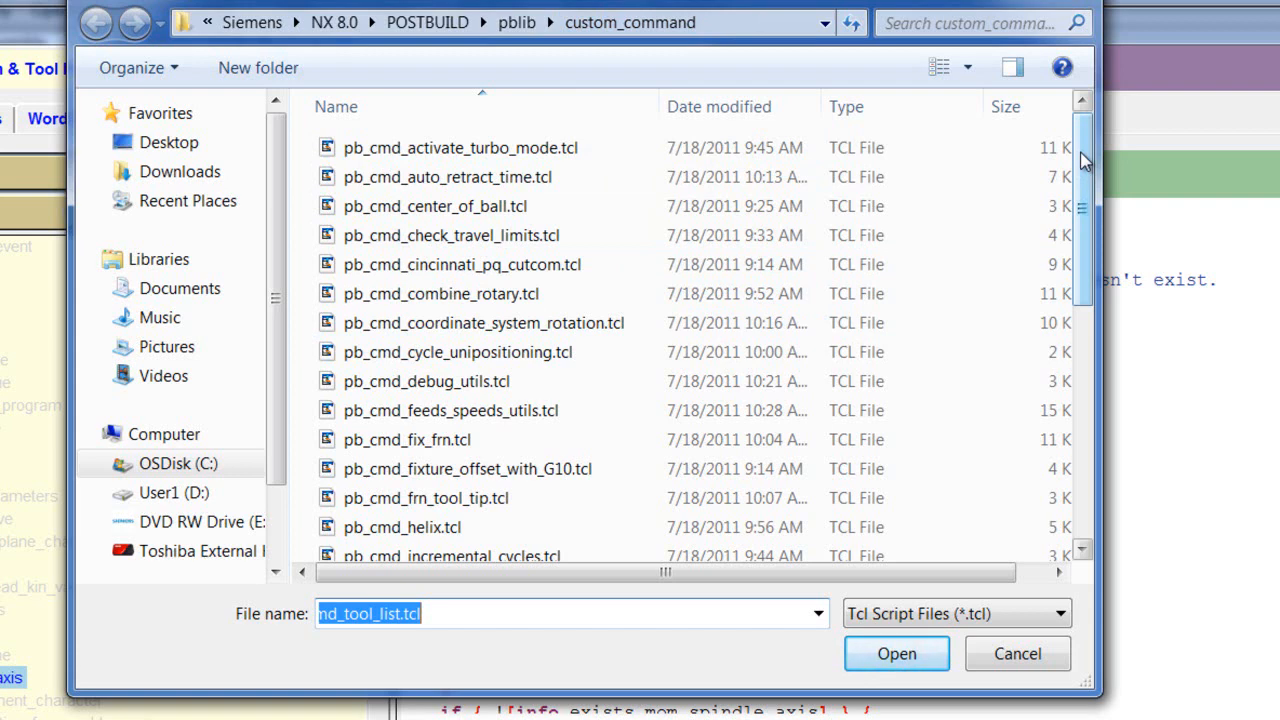
pyautogui.moveTo(1085, 162); pyautogui.dragTo(1090, 358)
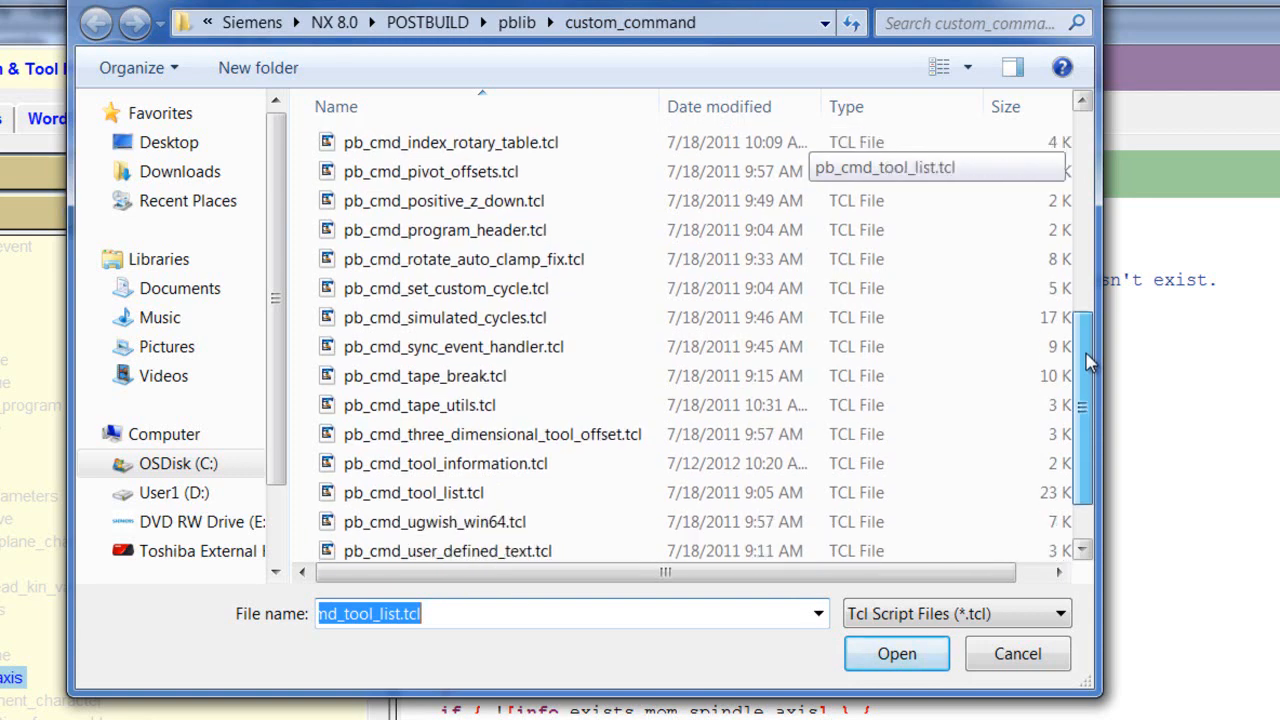
pyautogui.click(461, 478)
pyautogui.click(896, 654)
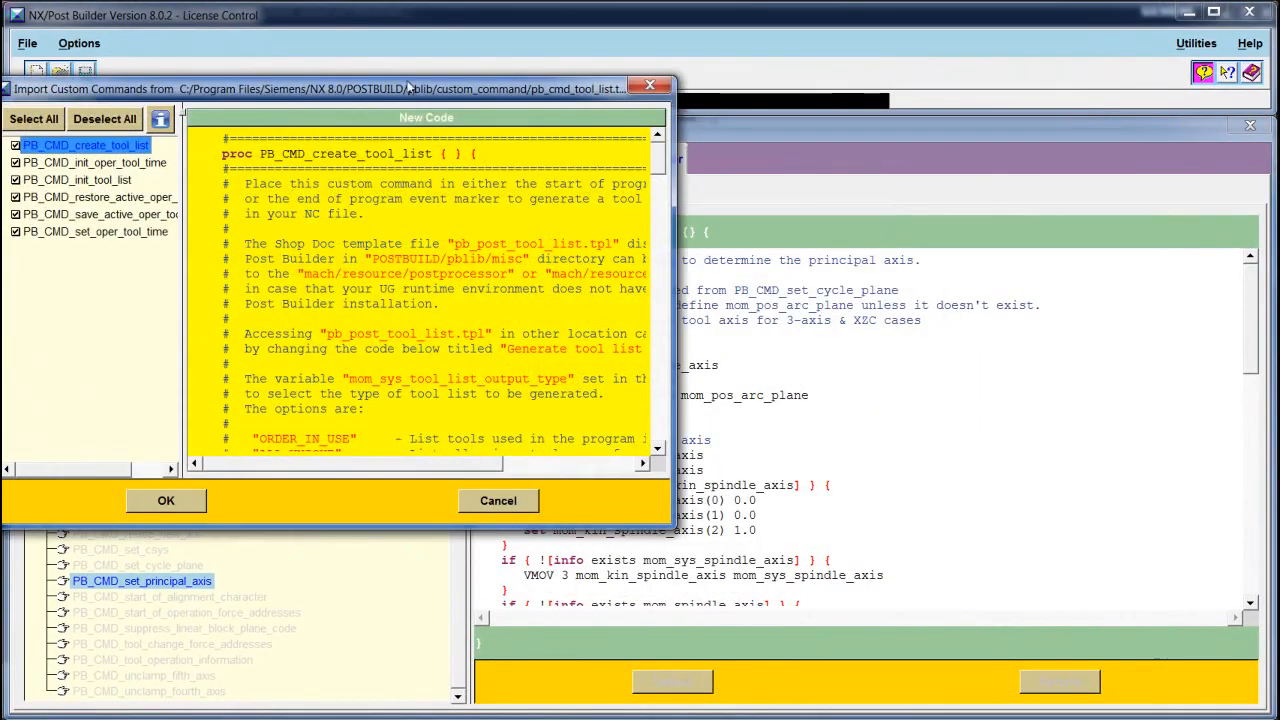
# - Review the commands in the tool list file and import all six, including PB_CMD_create_tool_list and PB_CMD_init_tool_list
pyautogui.moveTo(409, 84); pyautogui.dragTo(575, 67)
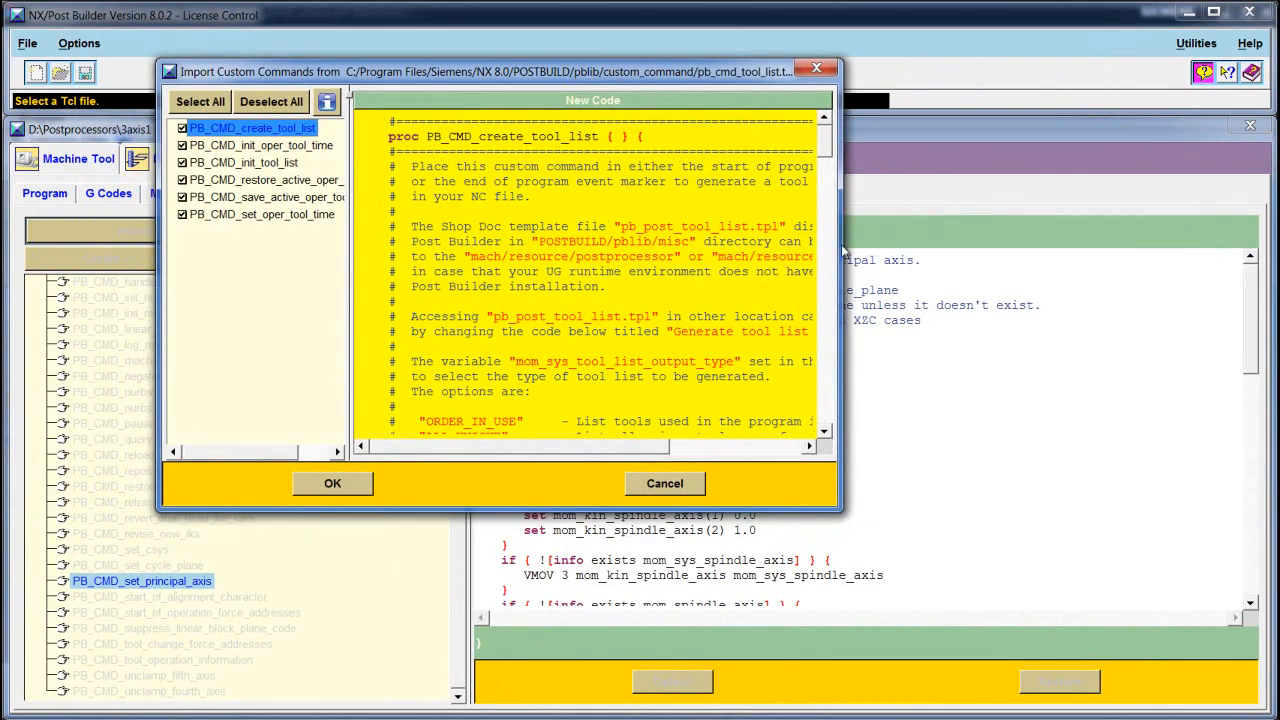
pyautogui.moveTo(842, 252); pyautogui.dragTo(1107, 241)
pyautogui.moveTo(1181, 261); pyautogui.dragTo(1207, 262)
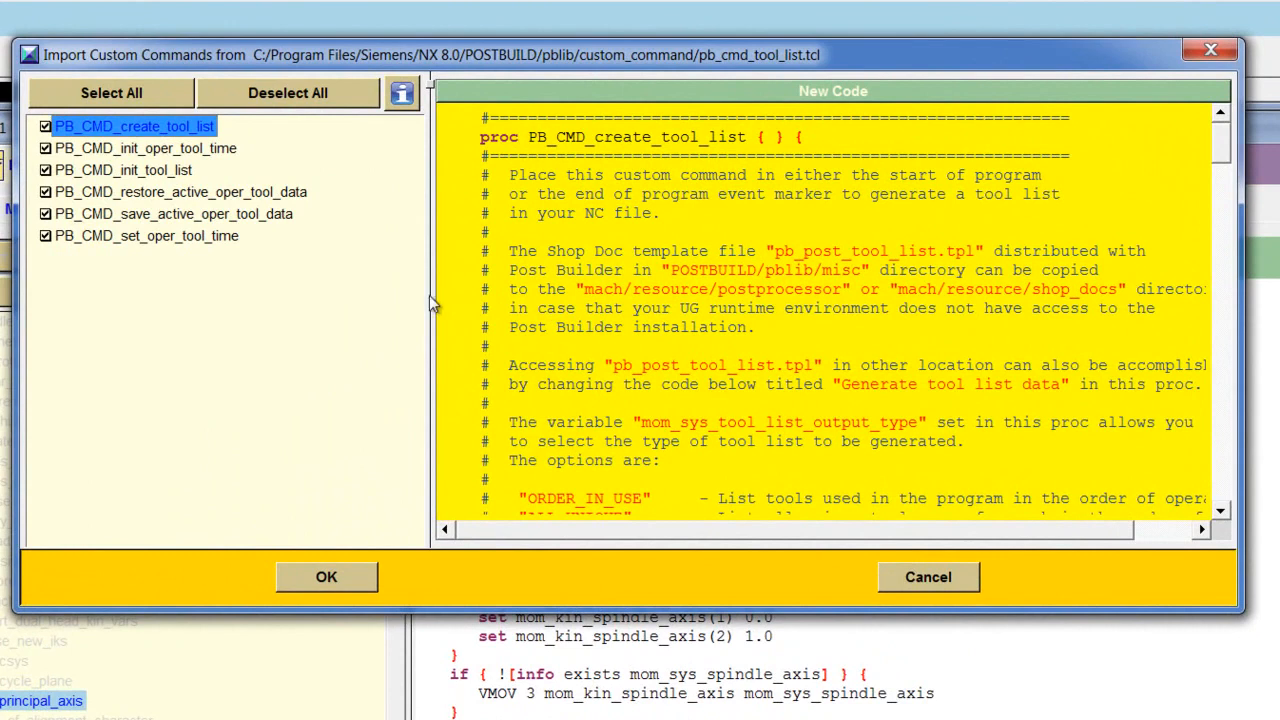
pyautogui.moveTo(432, 295); pyautogui.dragTo(350, 294)
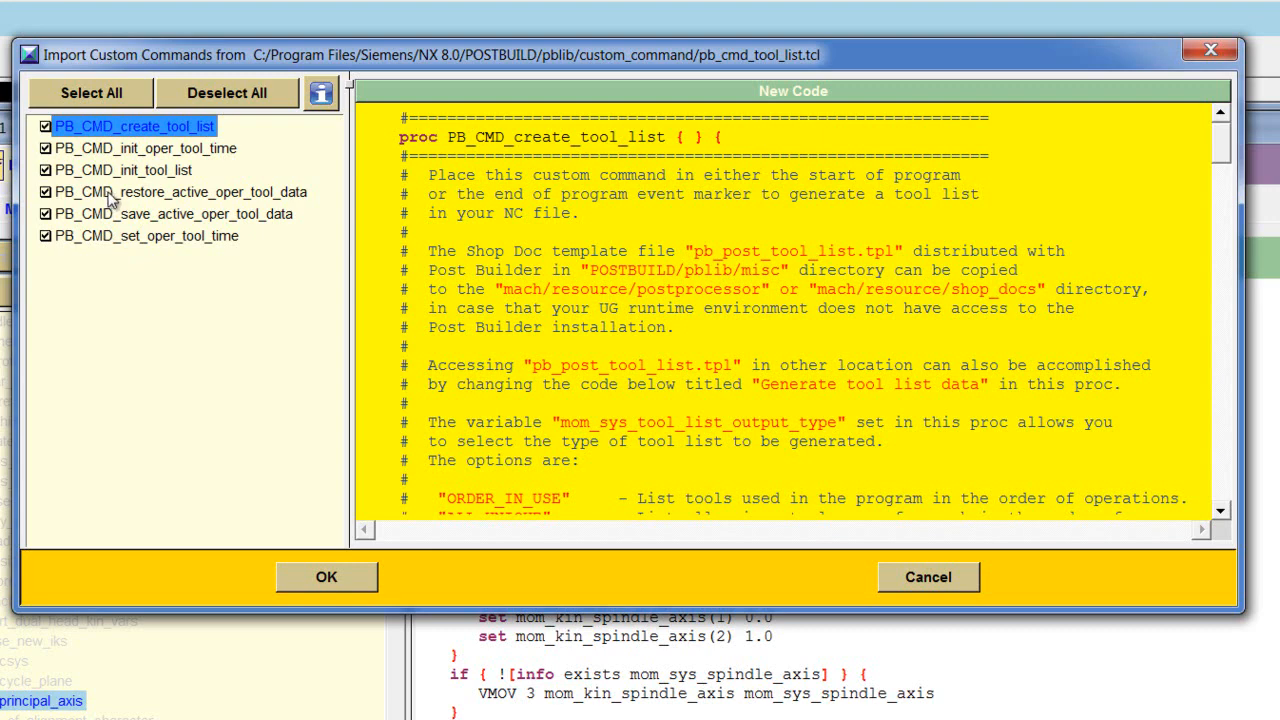
pyautogui.click(46, 172)
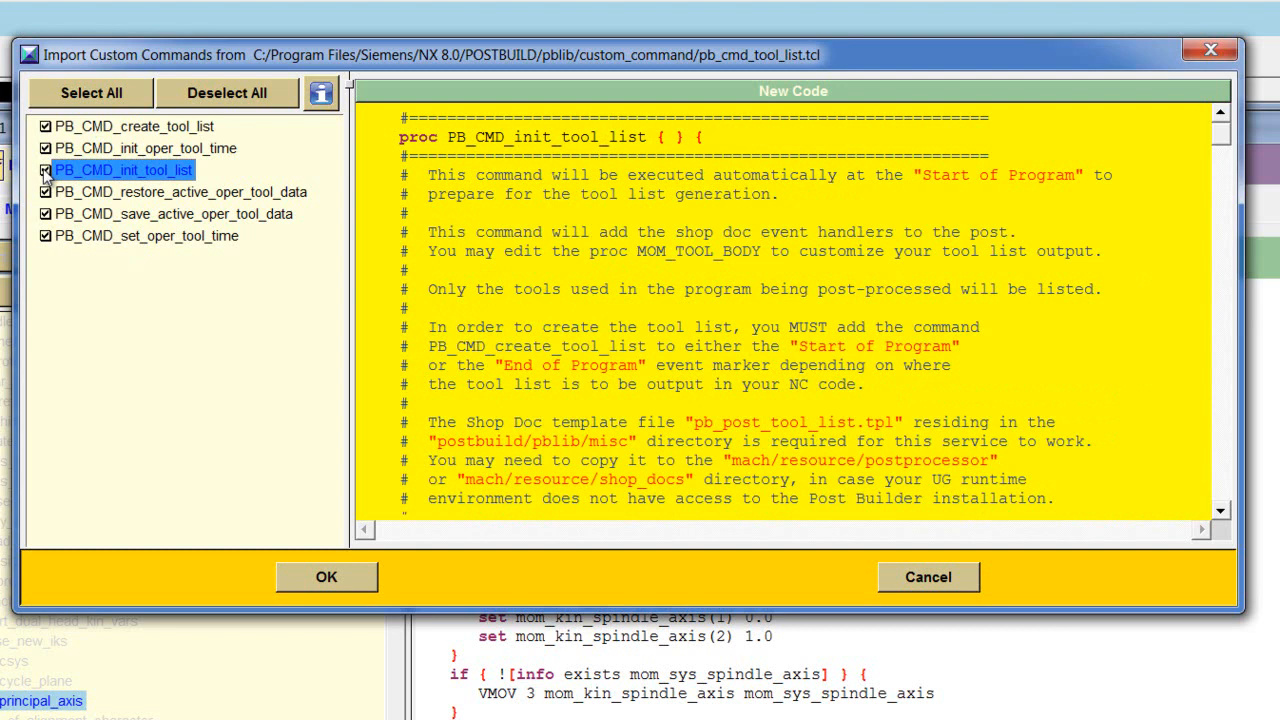
pyautogui.click(45, 171)
pyautogui.click(45, 171)
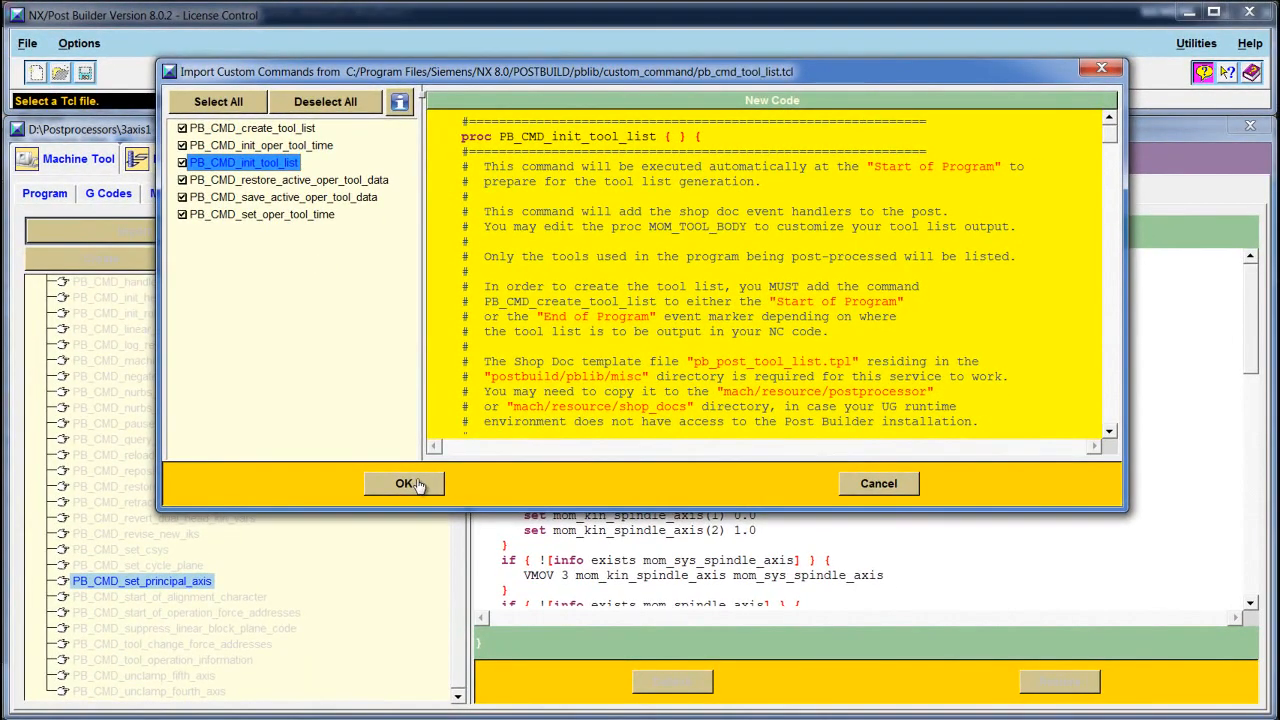
pyautogui.click(410, 482)
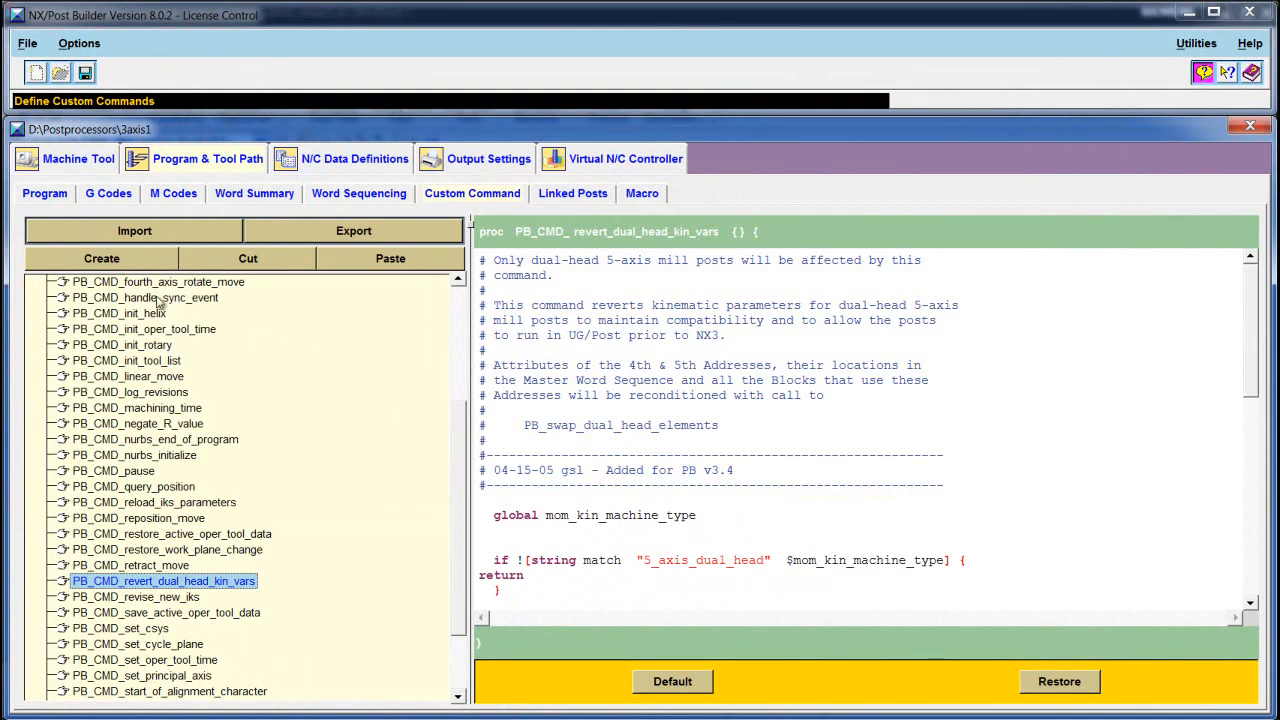
# - Add the PB_CMD_create_tool_list command to Start of Program between PB_CMD_add_username and MOM_set_seq_on, and save the post
pyautogui.click(58, 196)
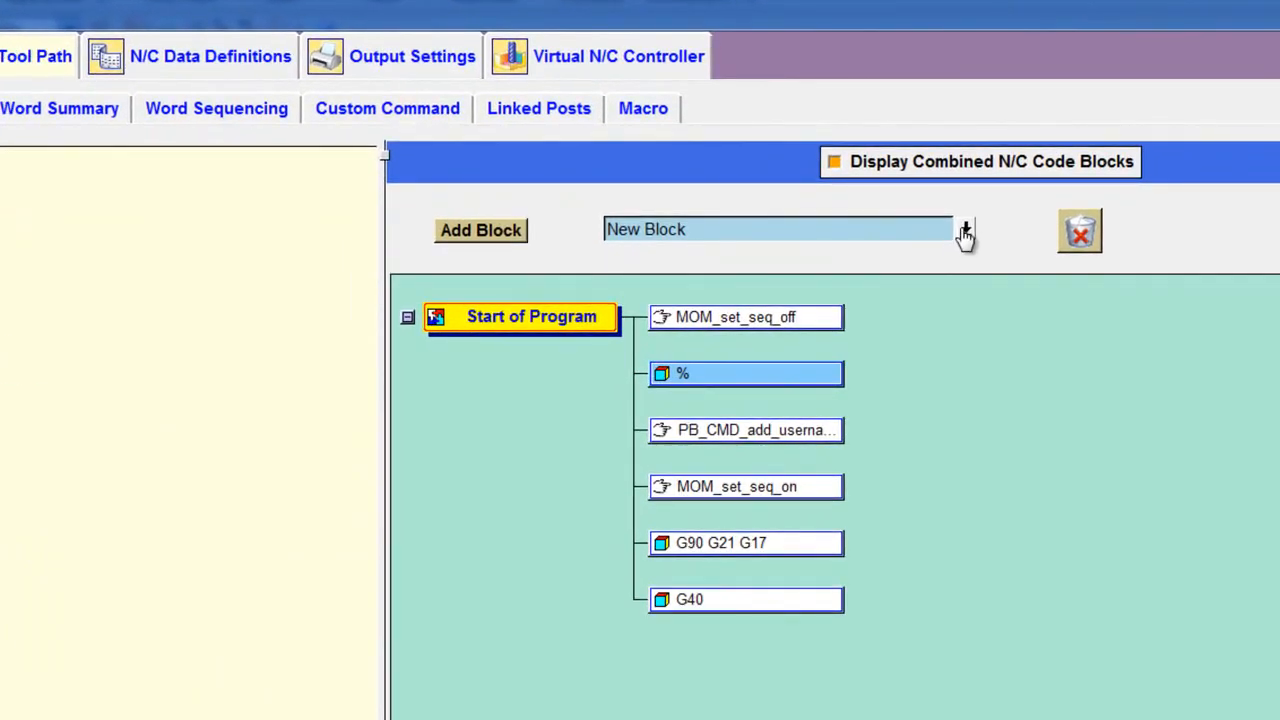
pyautogui.click(965, 231)
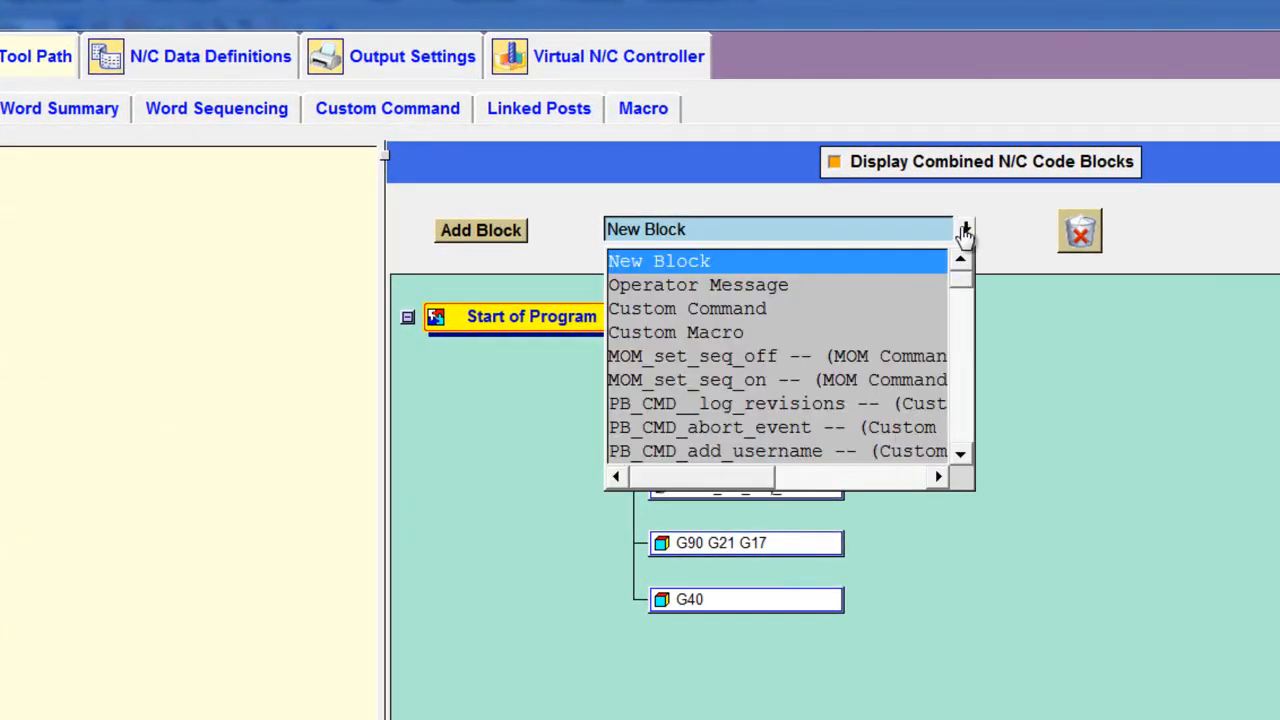
pyautogui.click(960, 403)
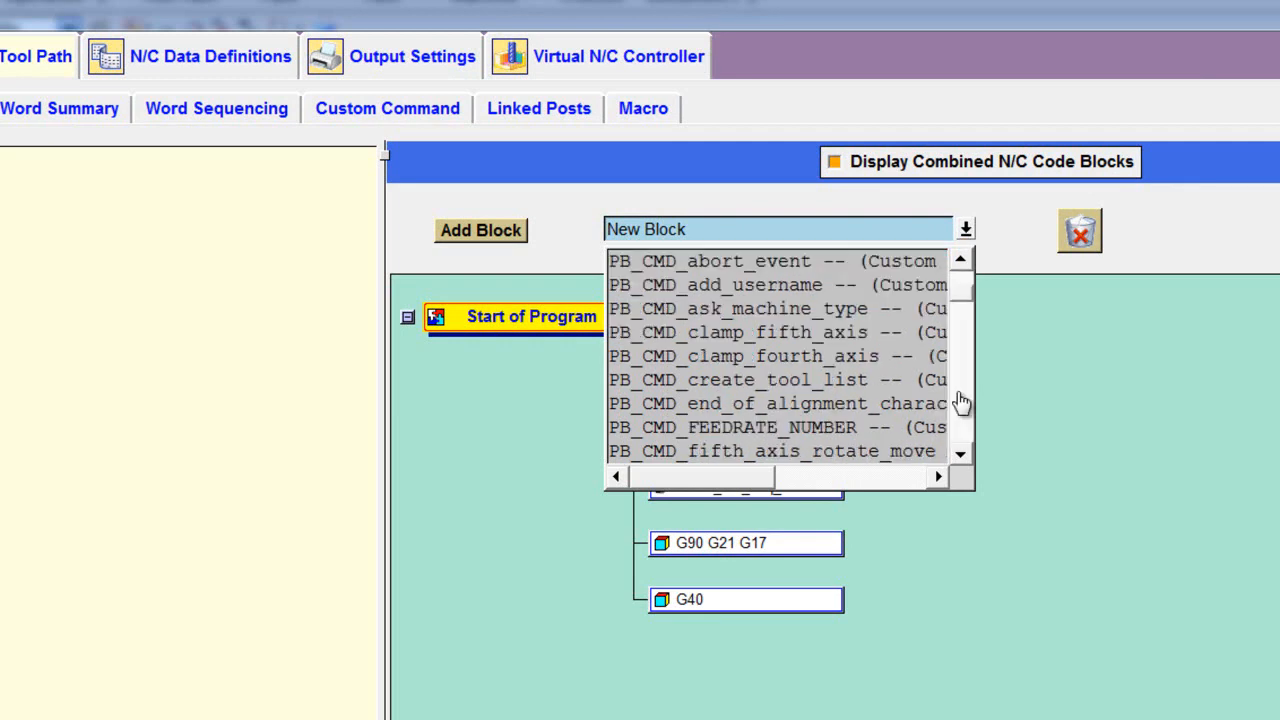
pyautogui.click(815, 382)
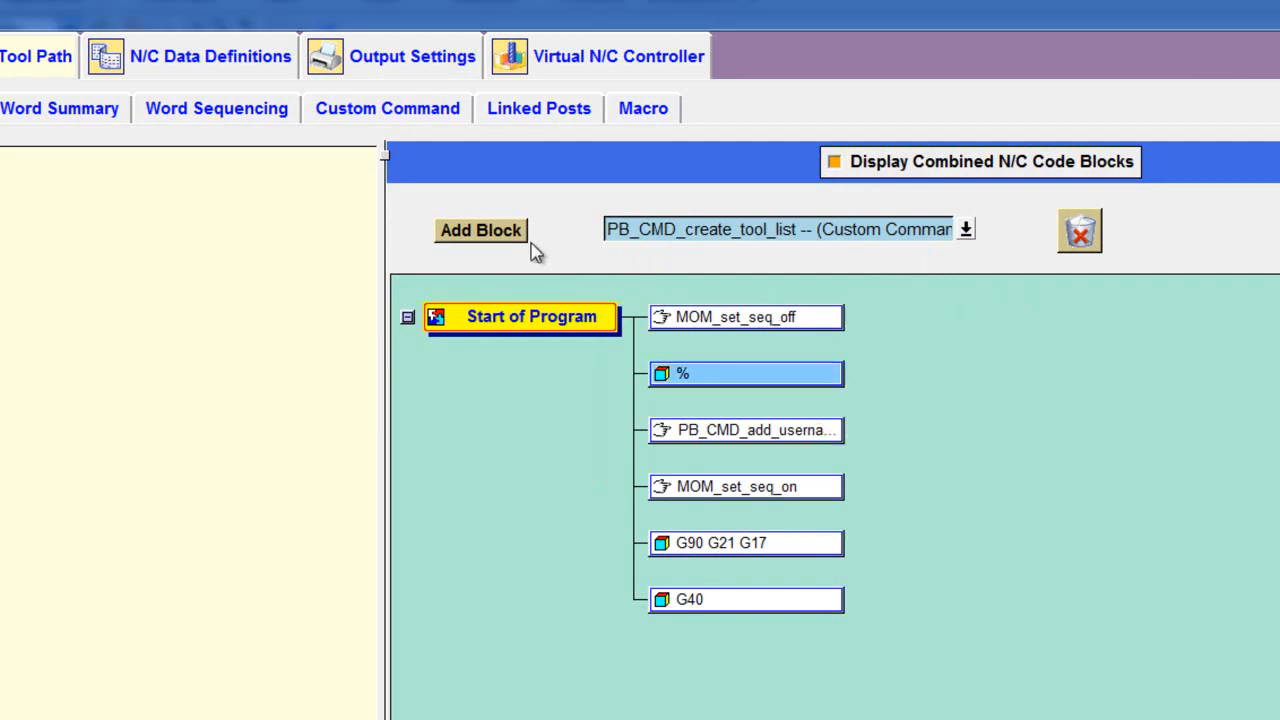
pyautogui.moveTo(506, 234); pyautogui.dragTo(888, 484)
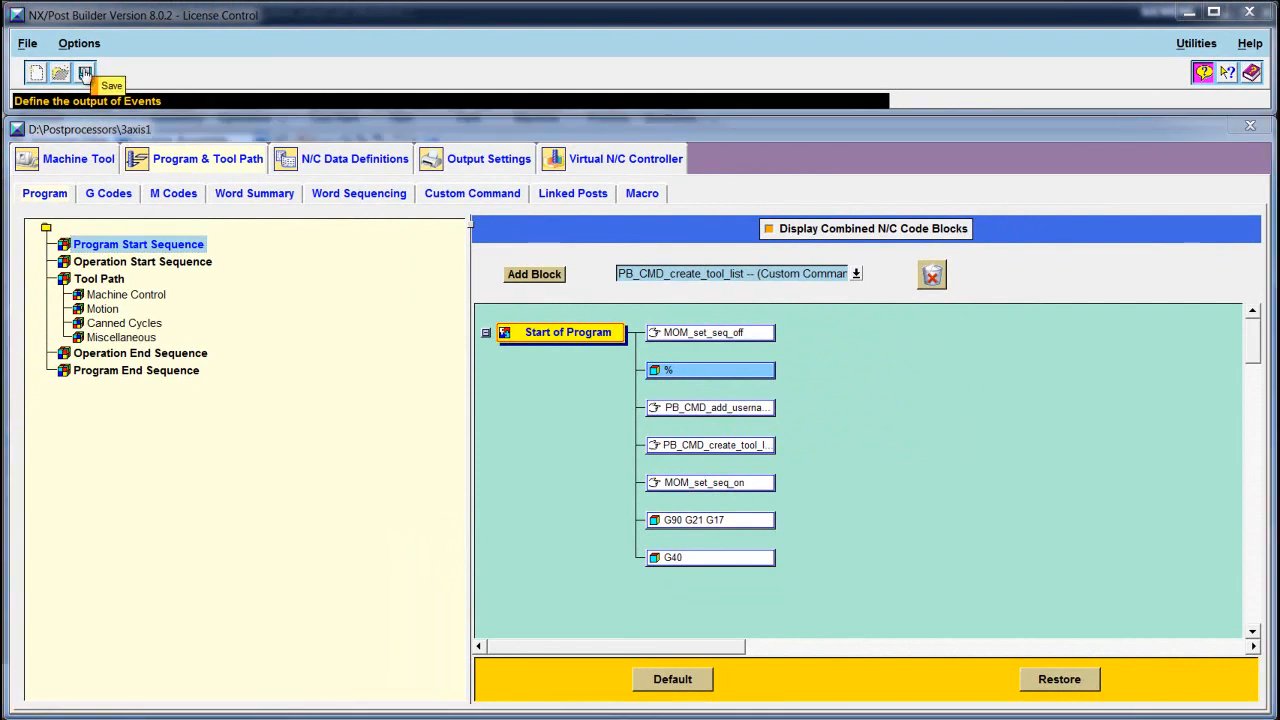
pyautogui.click(85, 73)
# - Switch to CAM Express and postprocess program 2256 with the 3axis1 postprocessor, overwriting the existing jaw_die_insert_detail_setup1.ptp file
pyautogui.click(272, 260)
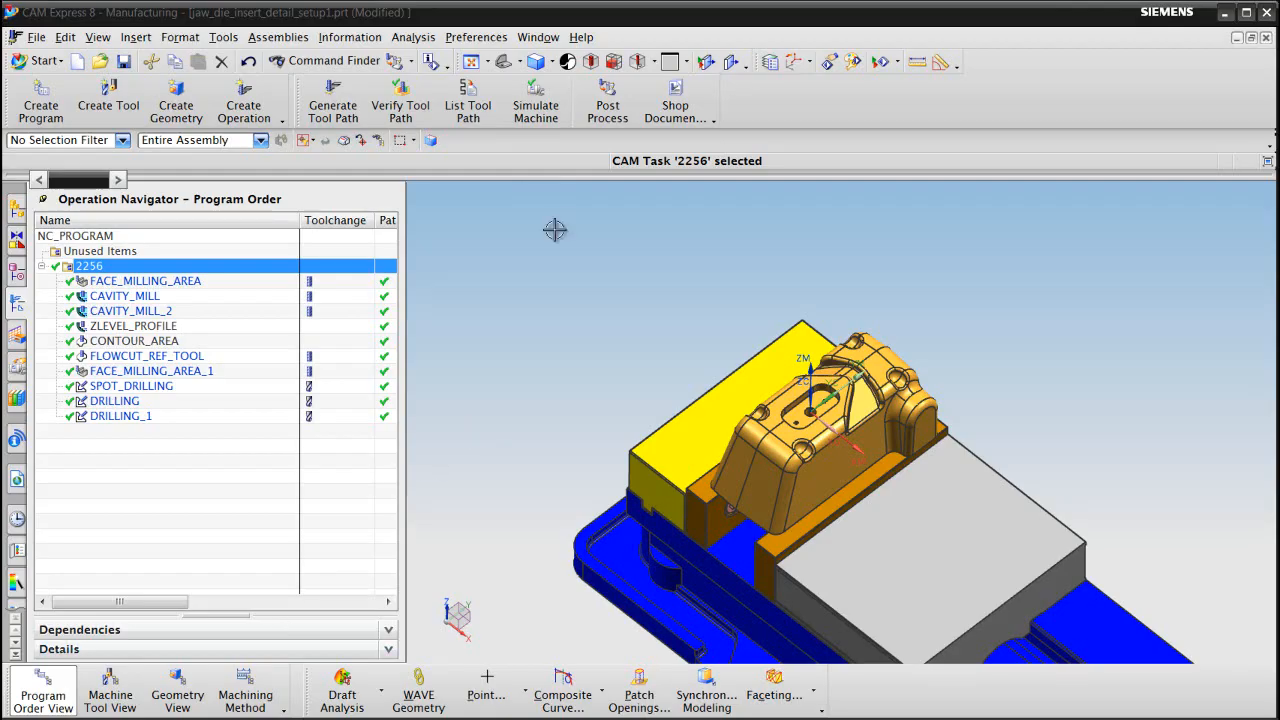
pyautogui.click(604, 108)
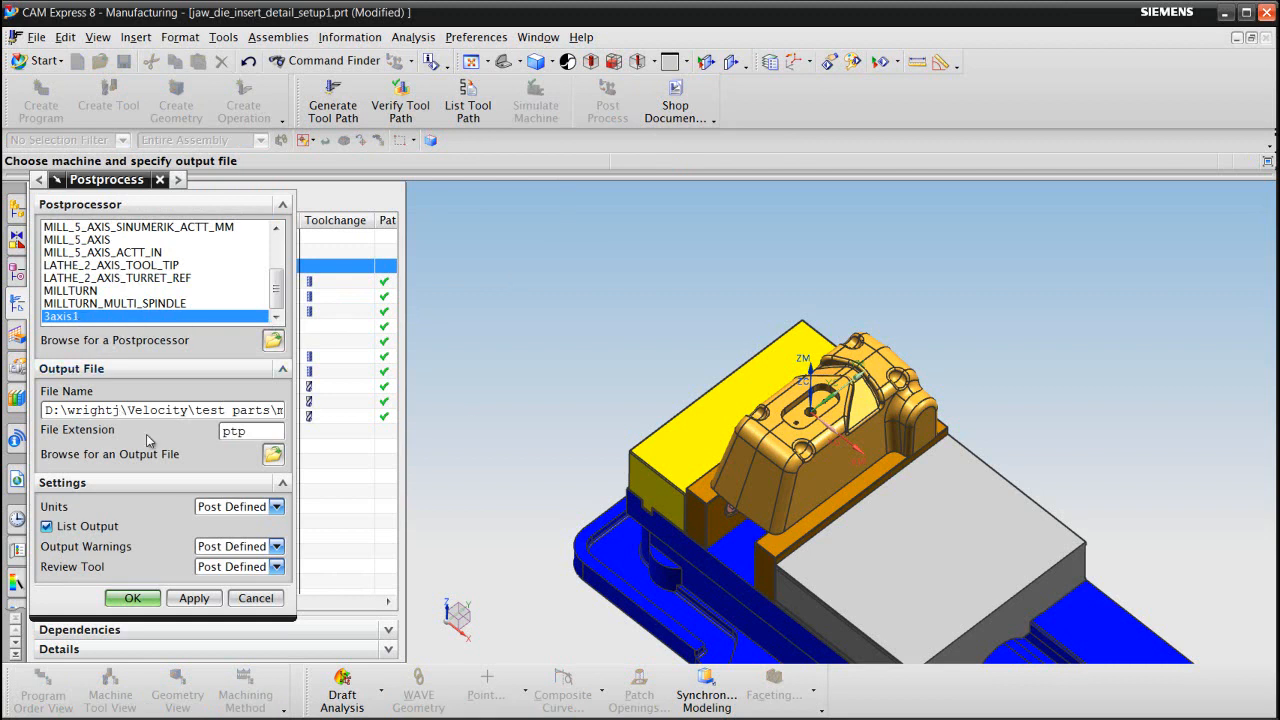
pyautogui.click(146, 598)
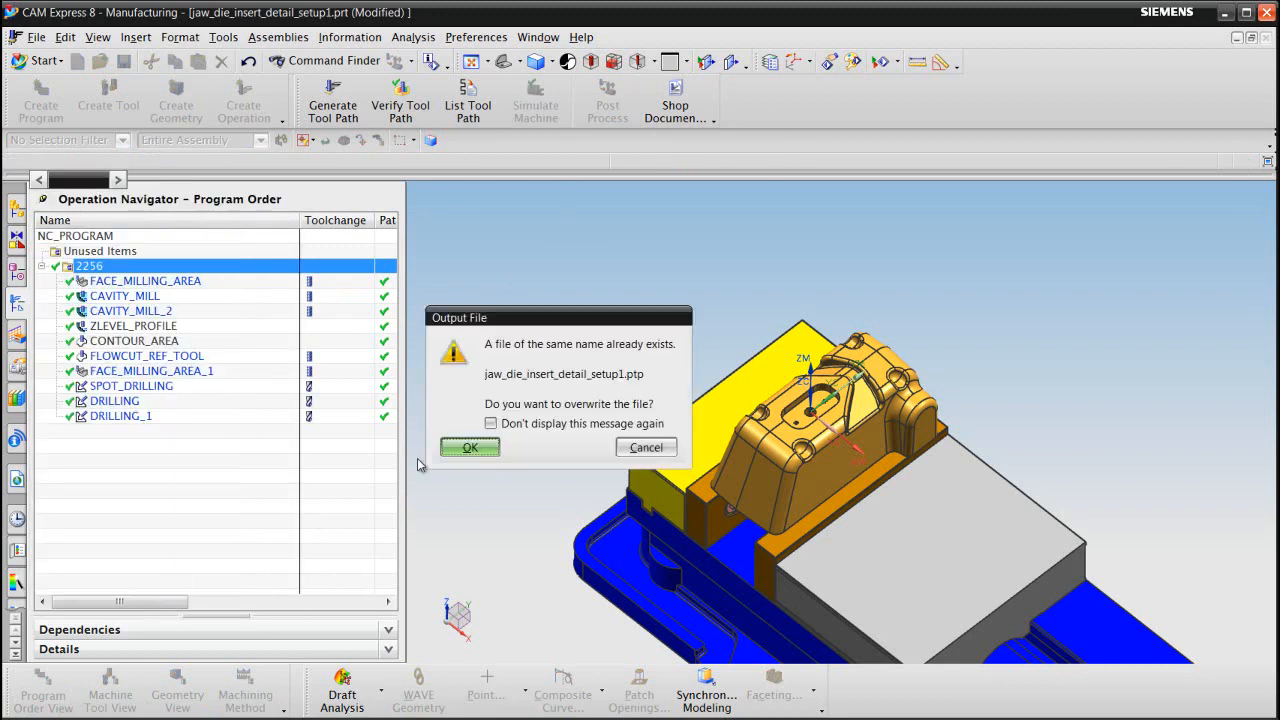
pyautogui.click(469, 447)
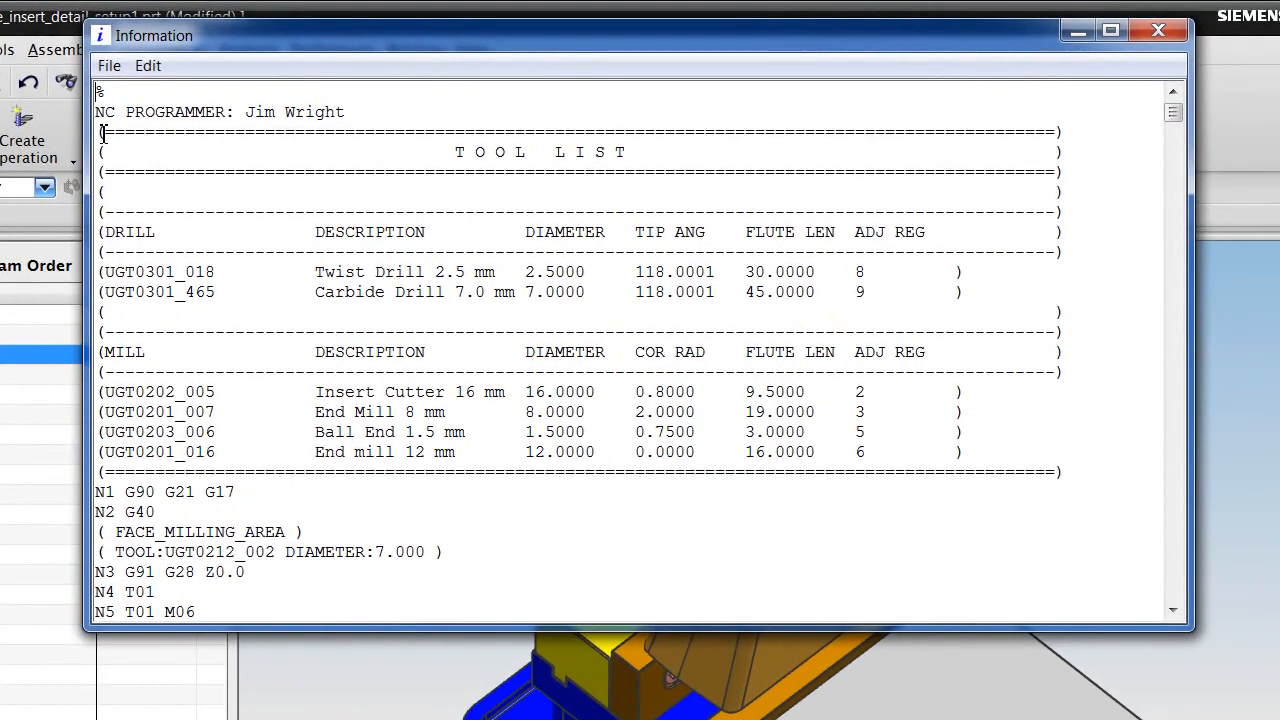
# - Examine the tool list block and the NC programmer line at the start of the posted output
pyautogui.moveTo(101, 133); pyautogui.dragTo(1099, 476)
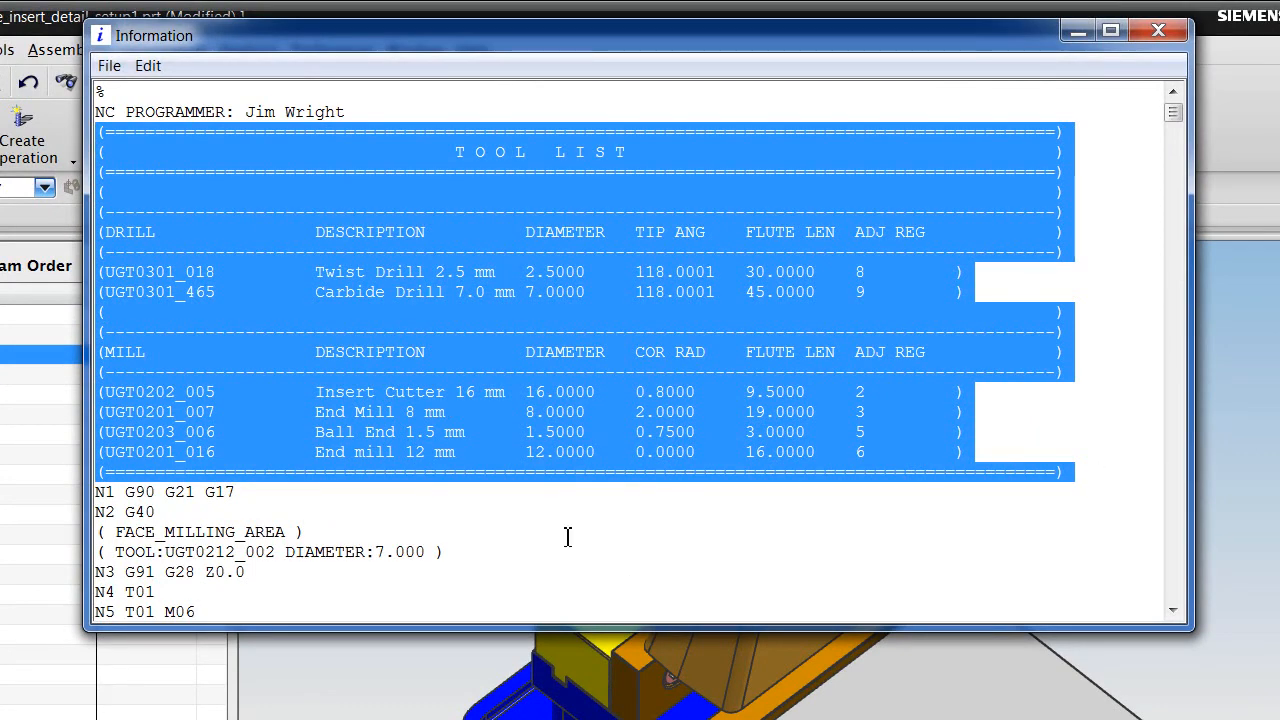
pyautogui.click(312, 537)
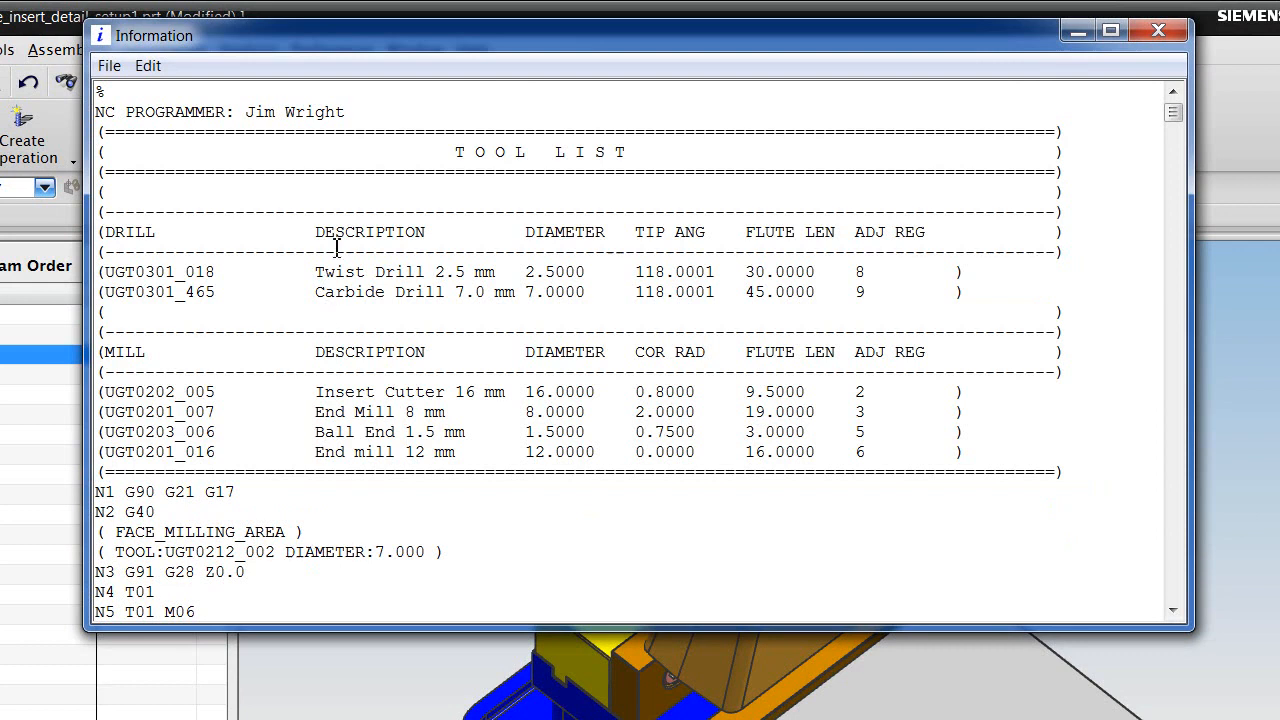
pyautogui.moveTo(325, 112); pyautogui.dragTo(245, 108)
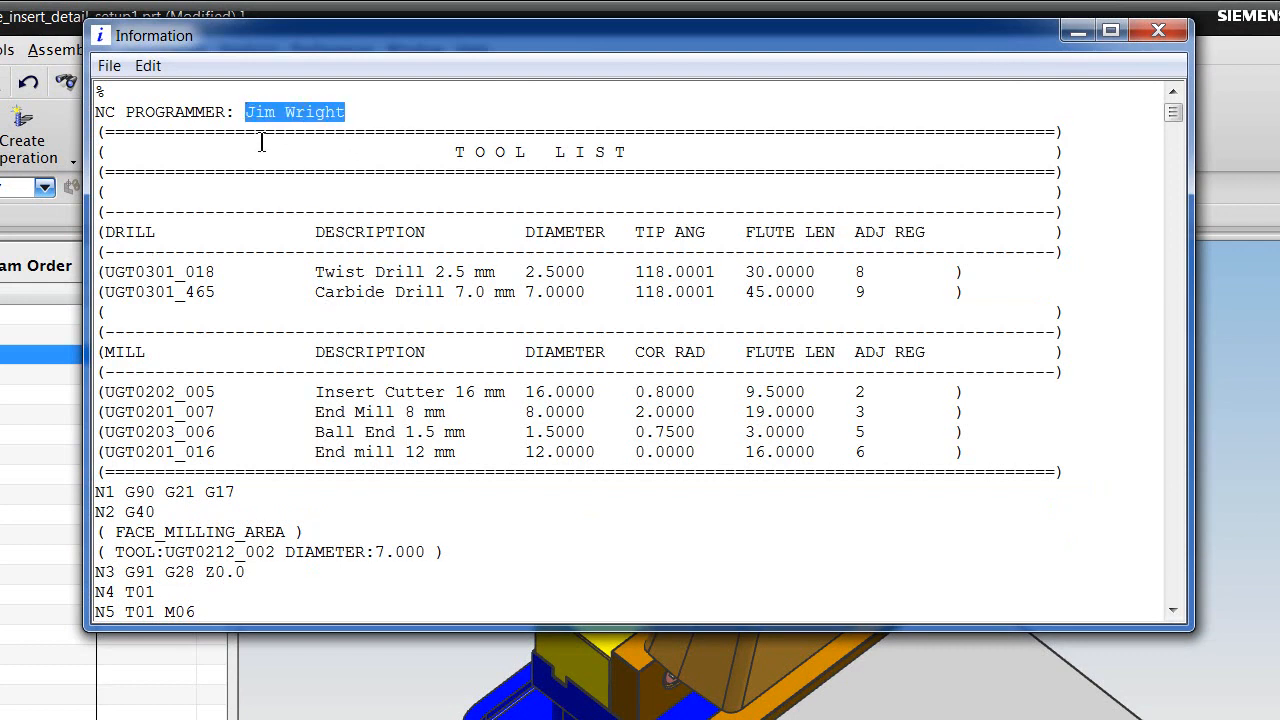
pyautogui.moveTo(97, 128); pyautogui.dragTo(1082, 477)
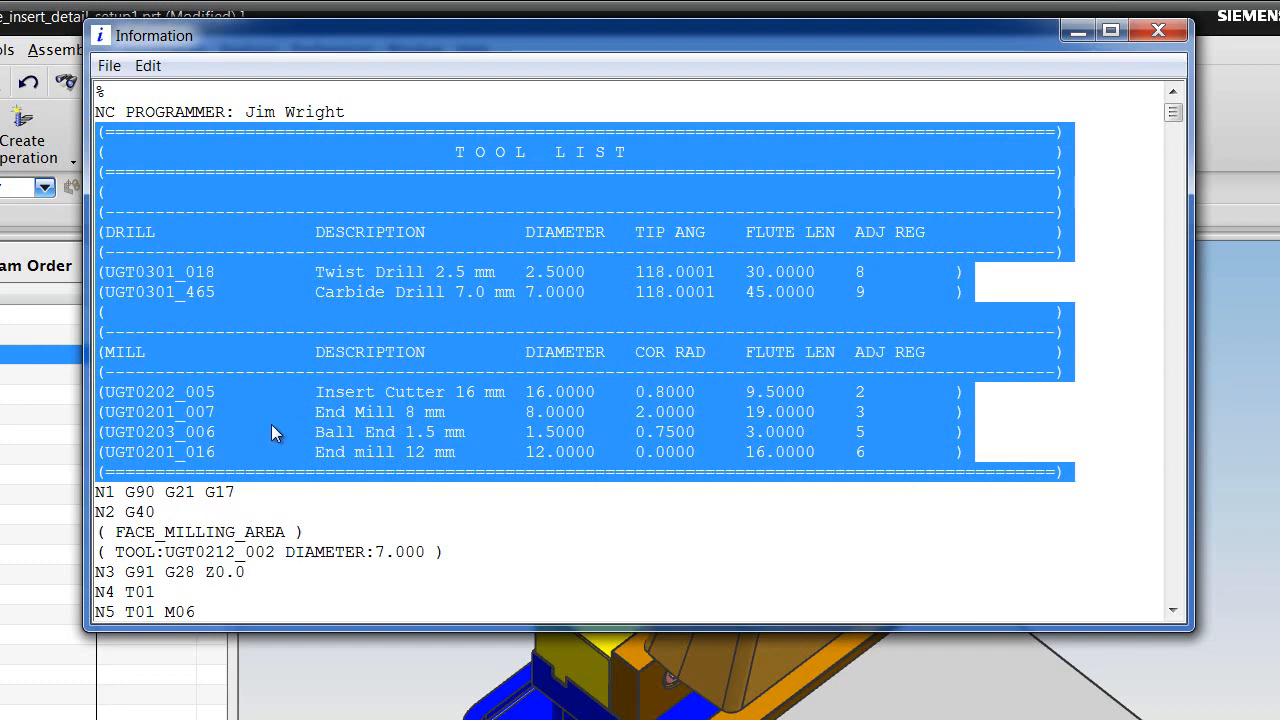
# - Examine the G-code start lines N1 and N2 and the operation and tool comments that follow the tool list
pyautogui.click(242, 492)
pyautogui.moveTo(242, 492); pyautogui.dragTo(105, 492)
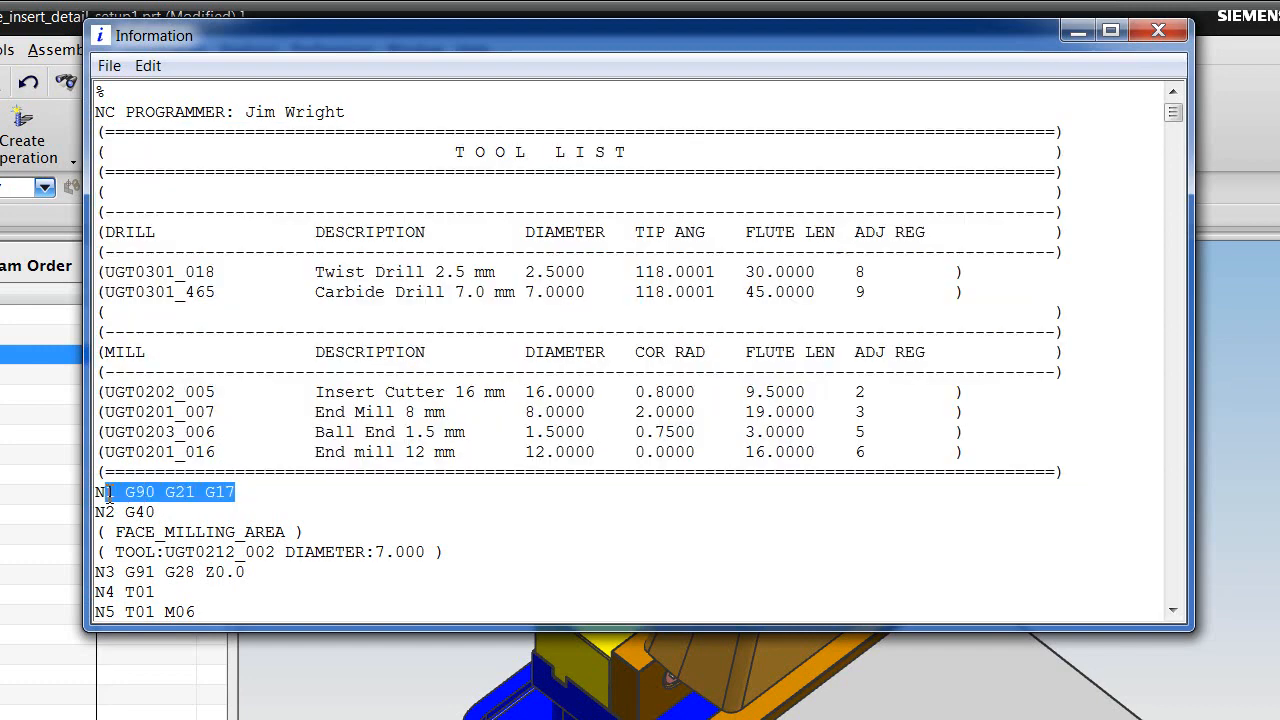
pyautogui.click(198, 492)
pyautogui.moveTo(198, 492); pyautogui.dragTo(166, 492)
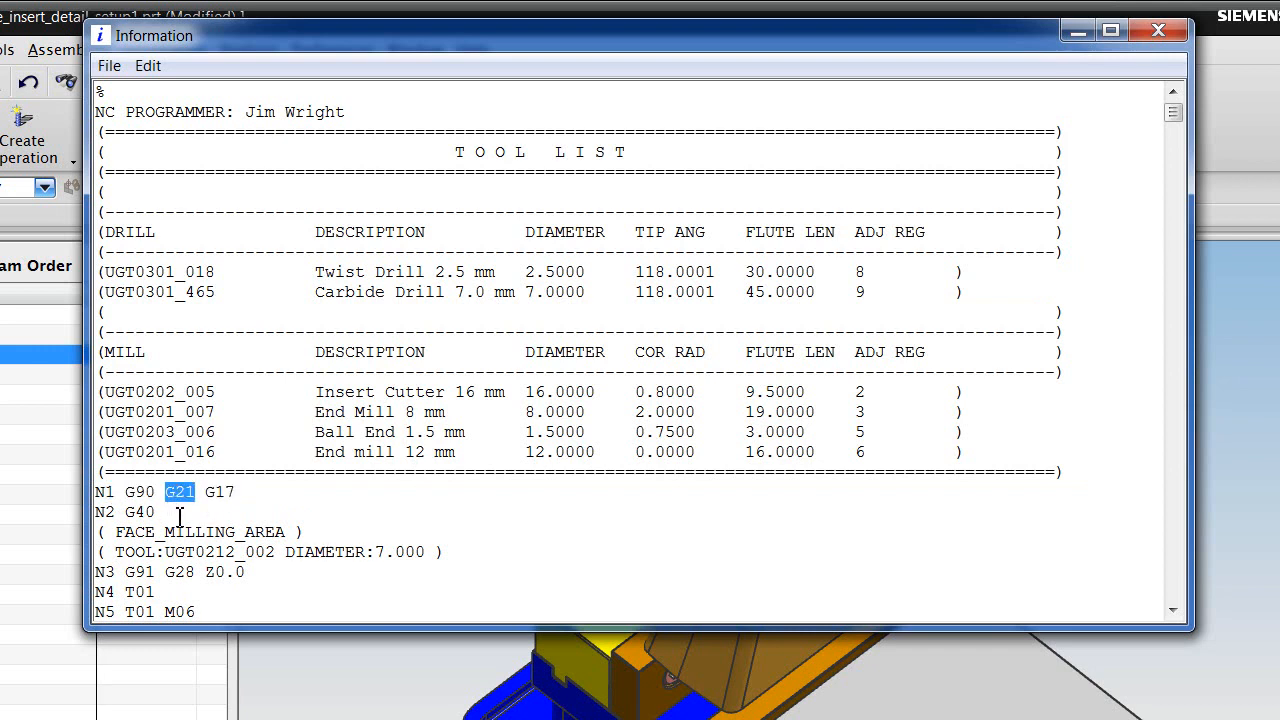
pyautogui.click(158, 512)
pyautogui.moveTo(158, 512); pyautogui.dragTo(96, 512)
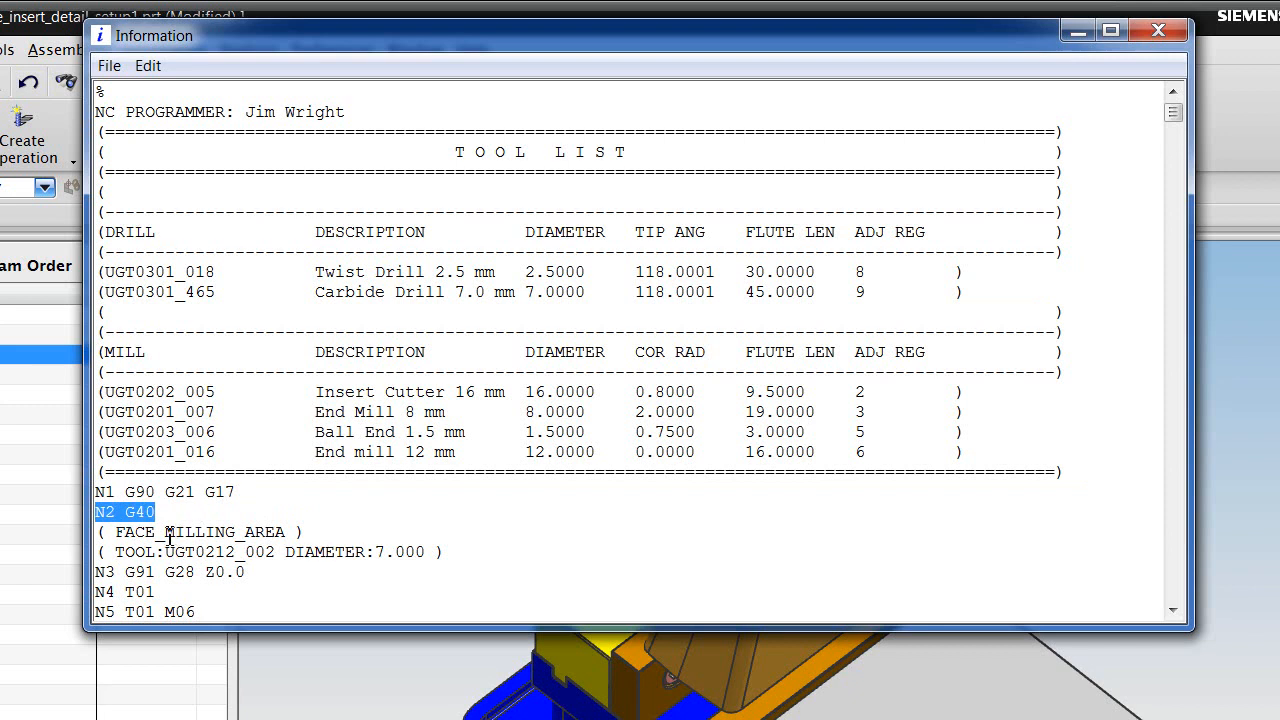
pyautogui.click(98, 532)
pyautogui.moveTo(100, 532); pyautogui.dragTo(448, 557)
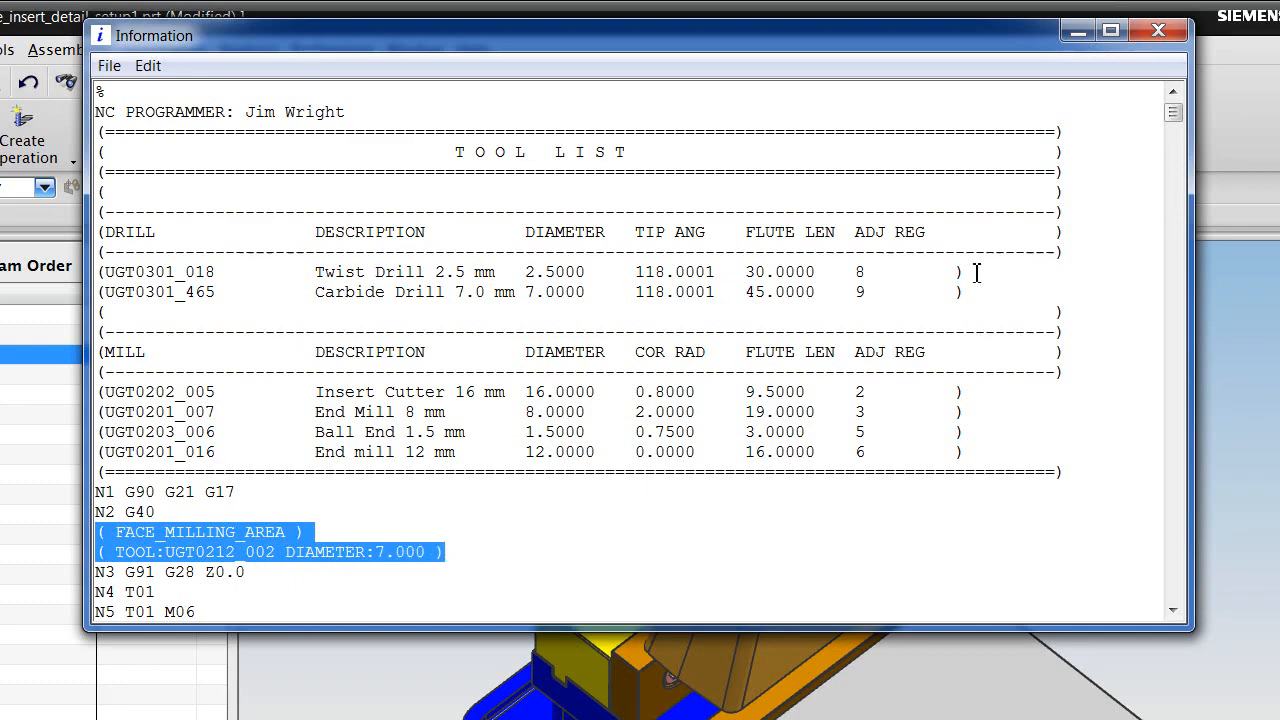
# - Inspect the operation time and estimated machining time comments at the end of the posted output, and close the listing
pyautogui.moveTo(1174, 118); pyautogui.dragTo(1178, 615)
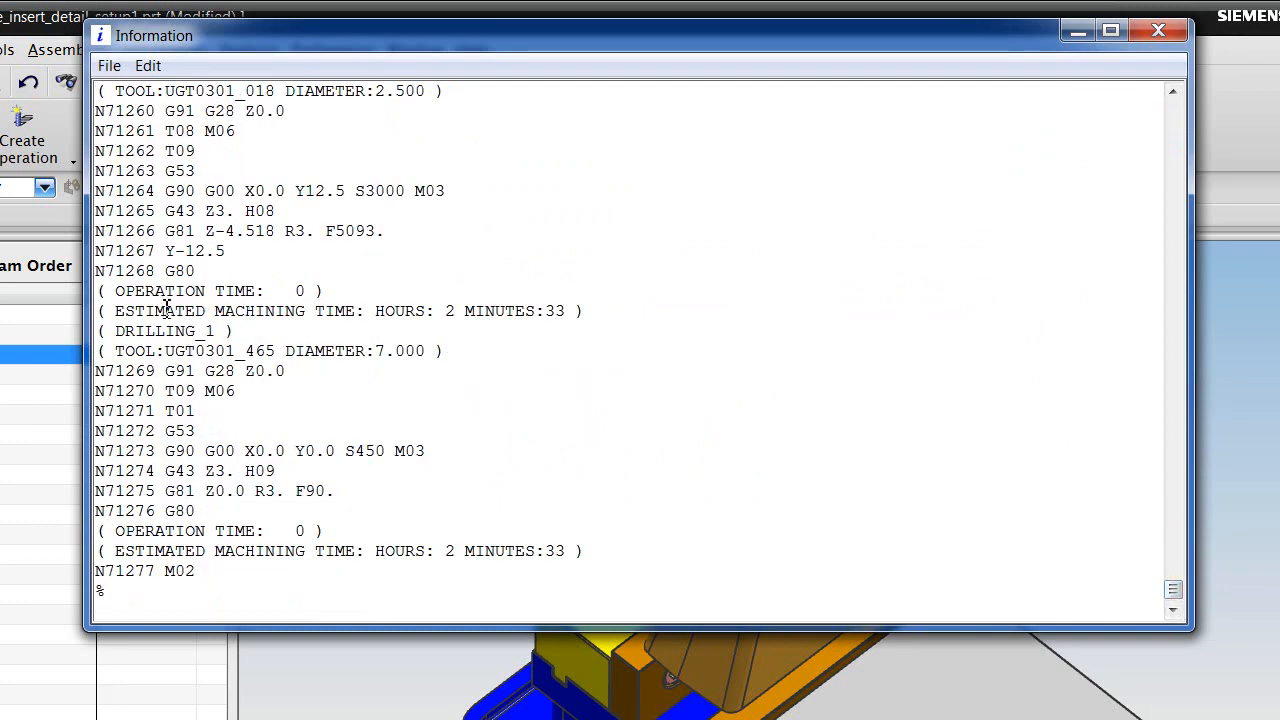
pyautogui.moveTo(102, 291); pyautogui.dragTo(328, 289)
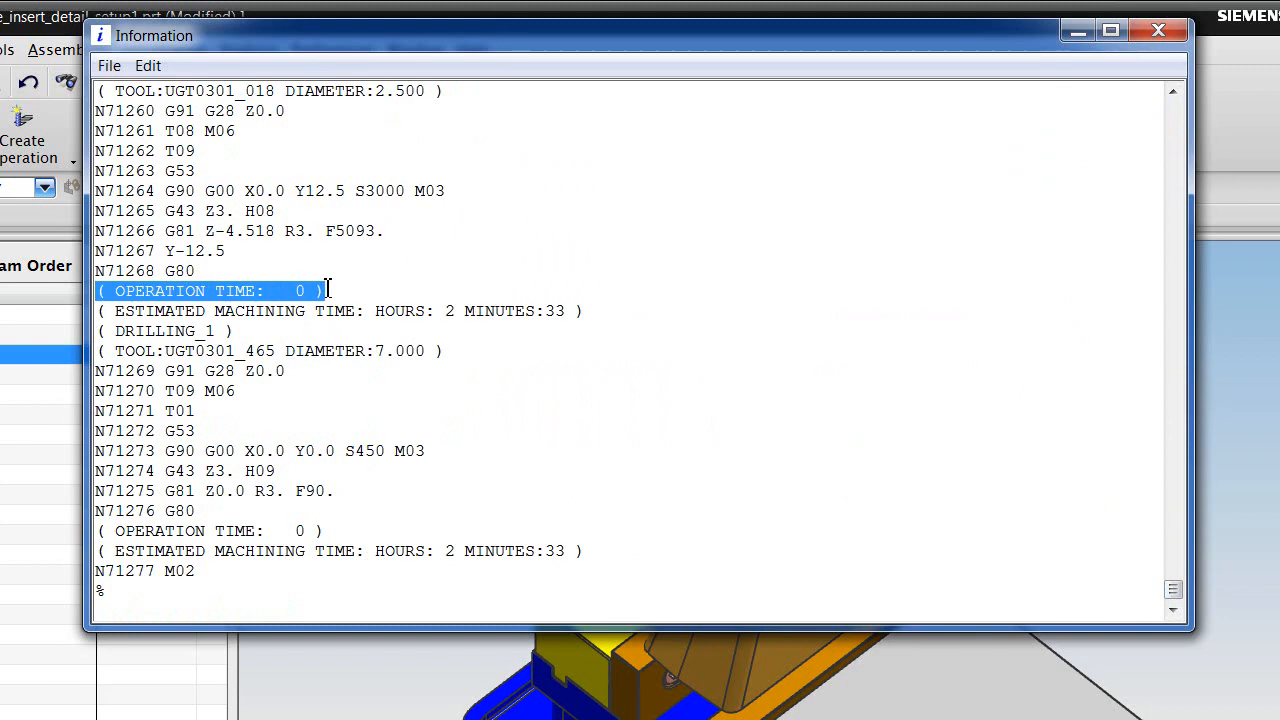
pyautogui.moveTo(589, 311); pyautogui.dragTo(100, 310)
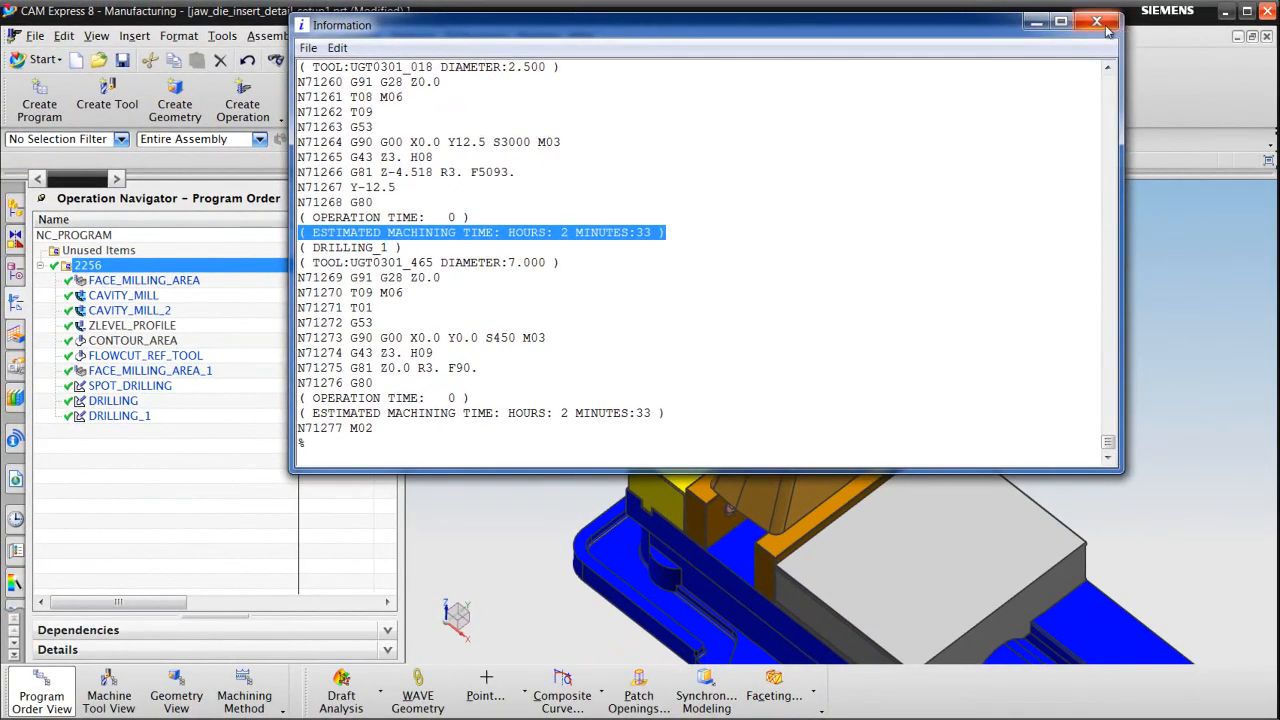
pyautogui.click(1104, 26)
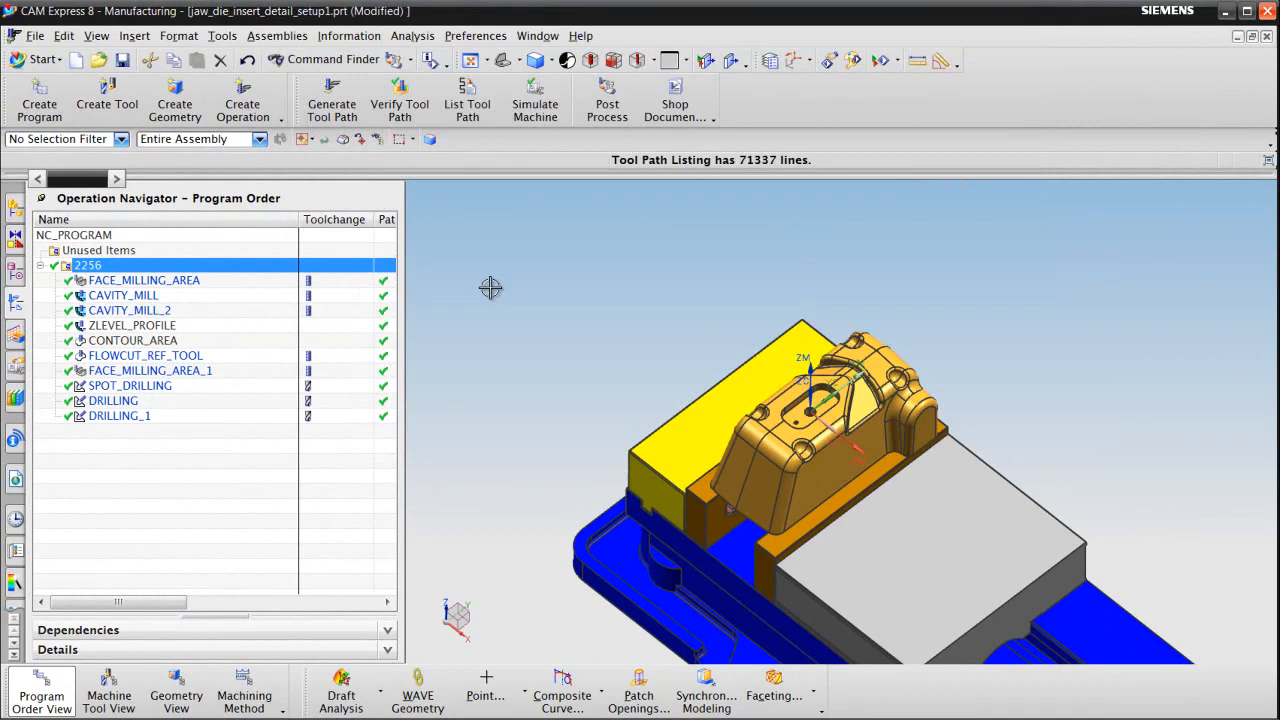
# - Start installing an NC postprocessor and load 3axis1.pui from the Postprocessors folder on the D: drive
pyautogui.click(223, 36)
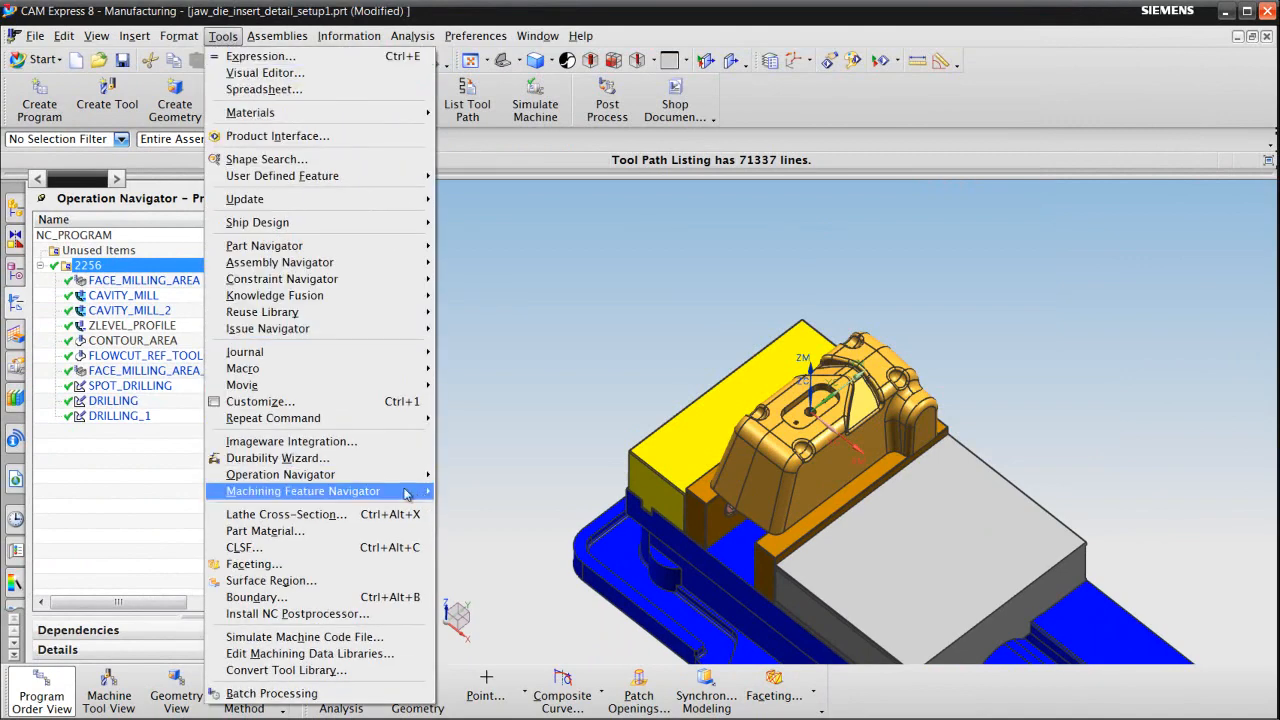
pyautogui.click(368, 616)
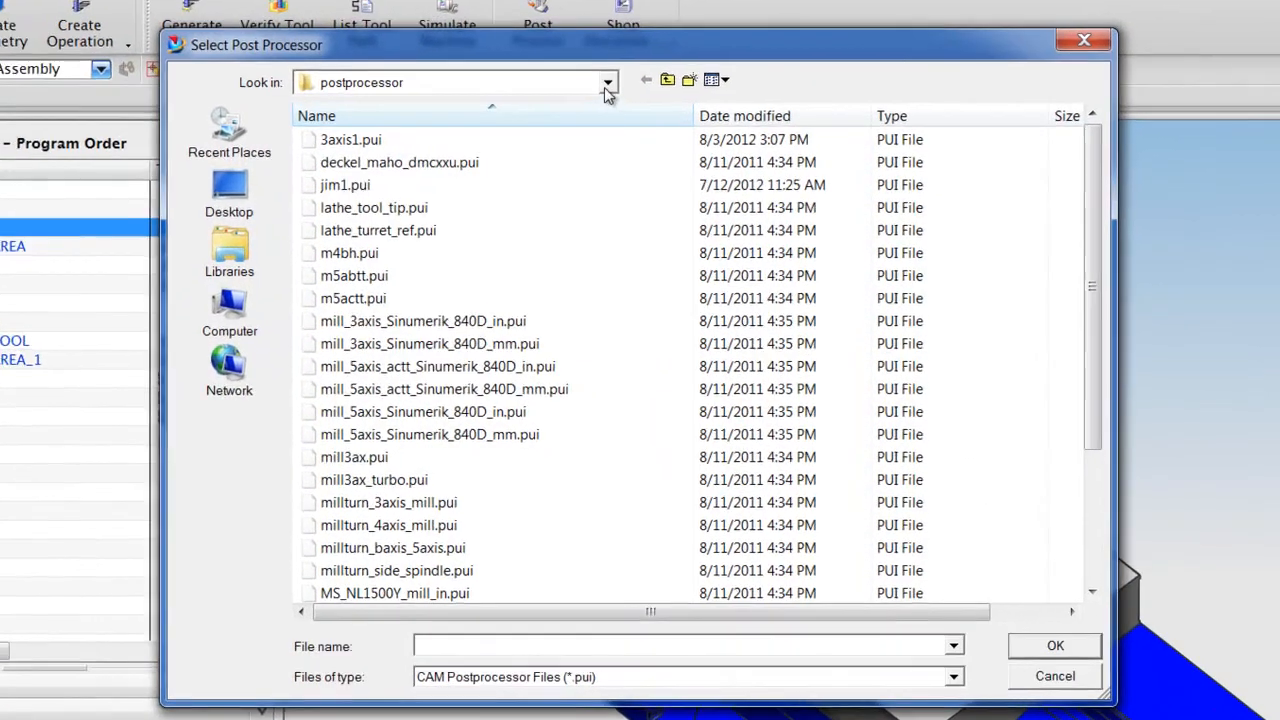
pyautogui.click(607, 84)
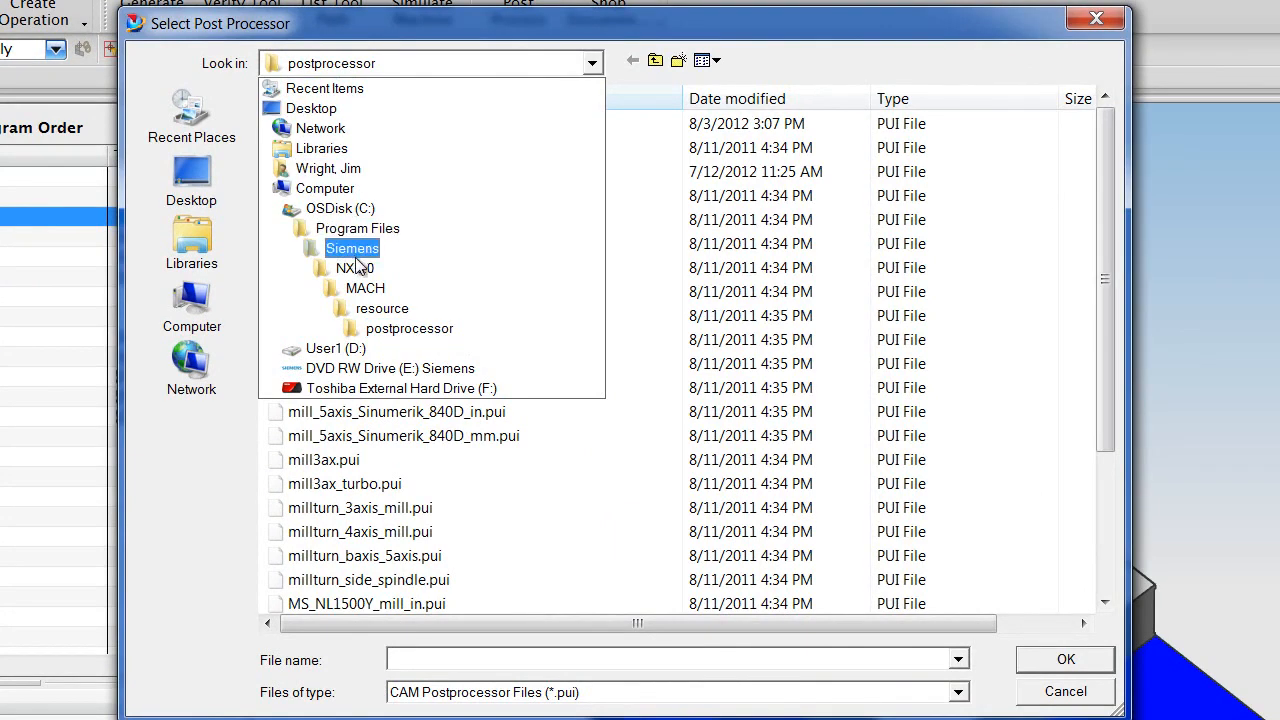
pyautogui.click(354, 348)
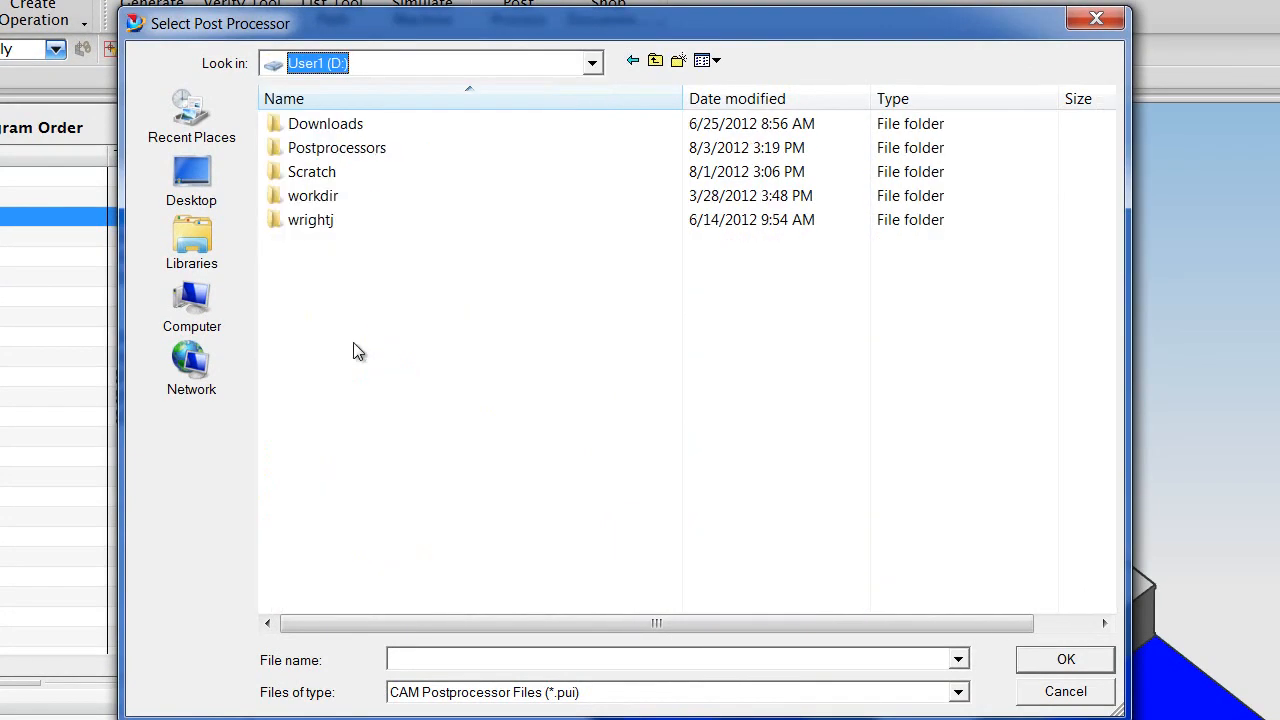
pyautogui.doubleClick(340, 148)
pyautogui.moveTo(1098, 182); pyautogui.dragTo(1101, 456)
pyautogui.click(320, 560)
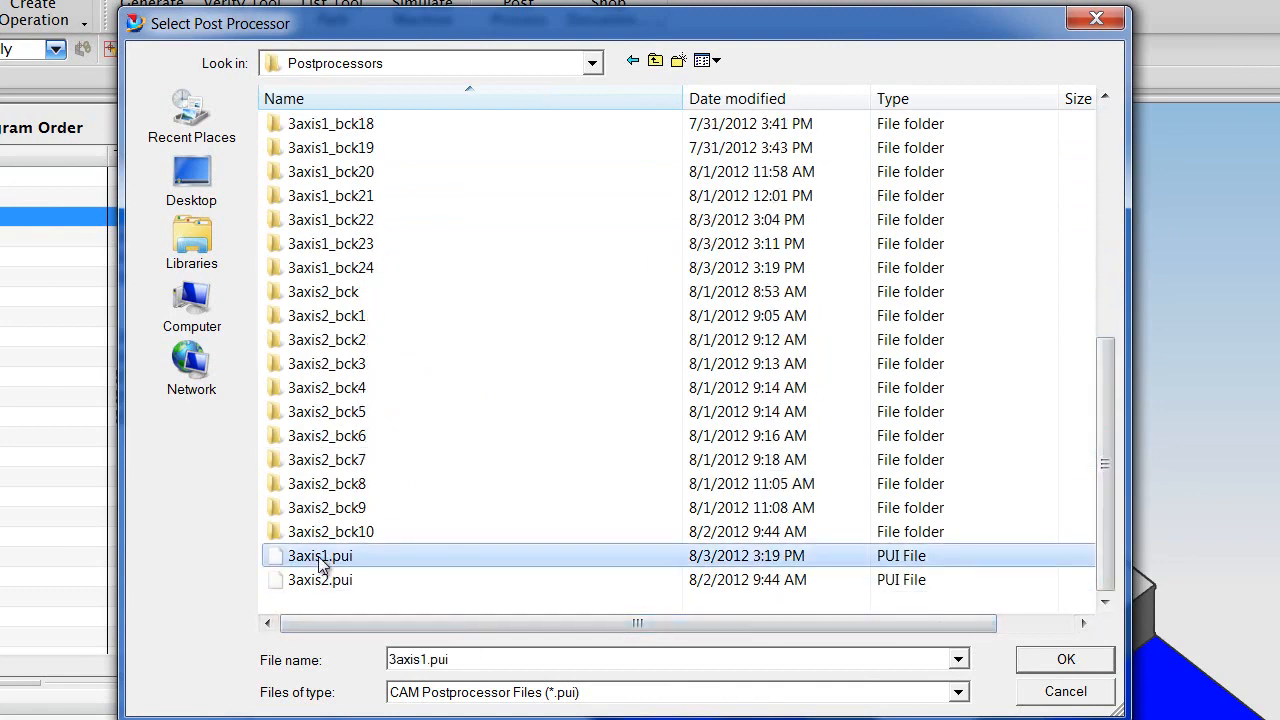
pyautogui.click(1046, 660)
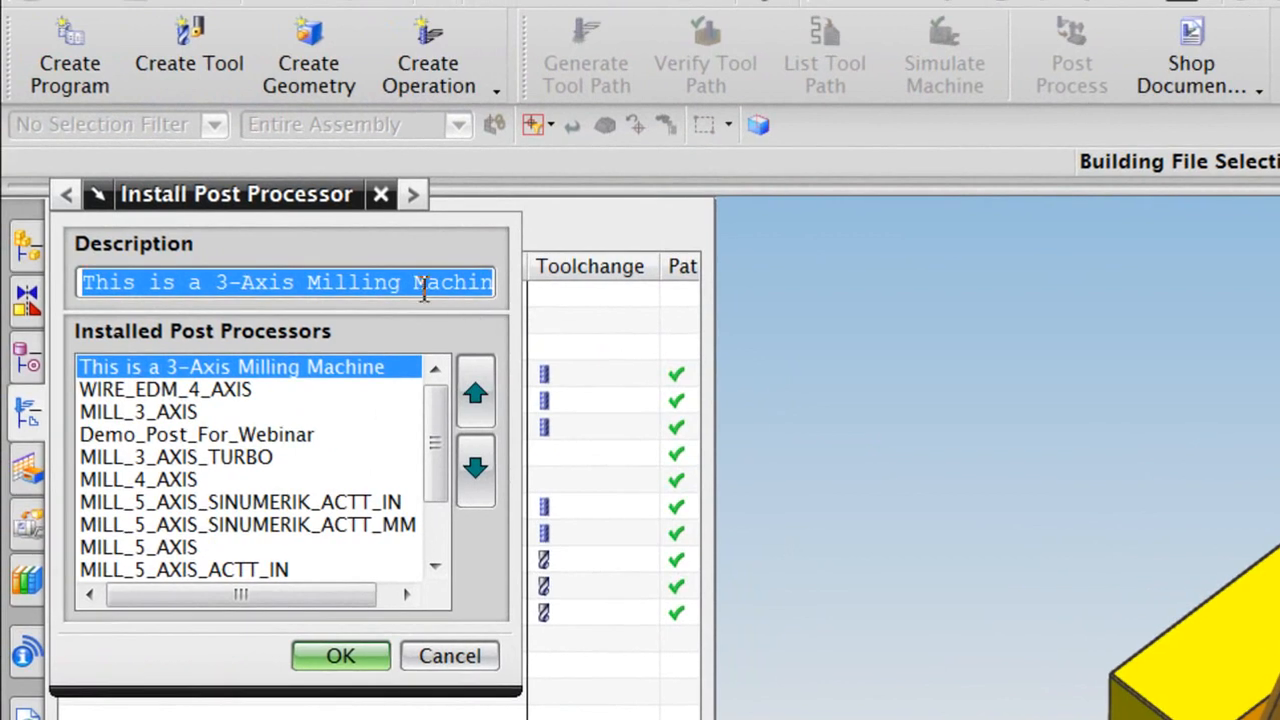
# - Set the description of the postprocessor being installed to "3-Axis Demo Post for Video"
pyautogui.write('3-A')
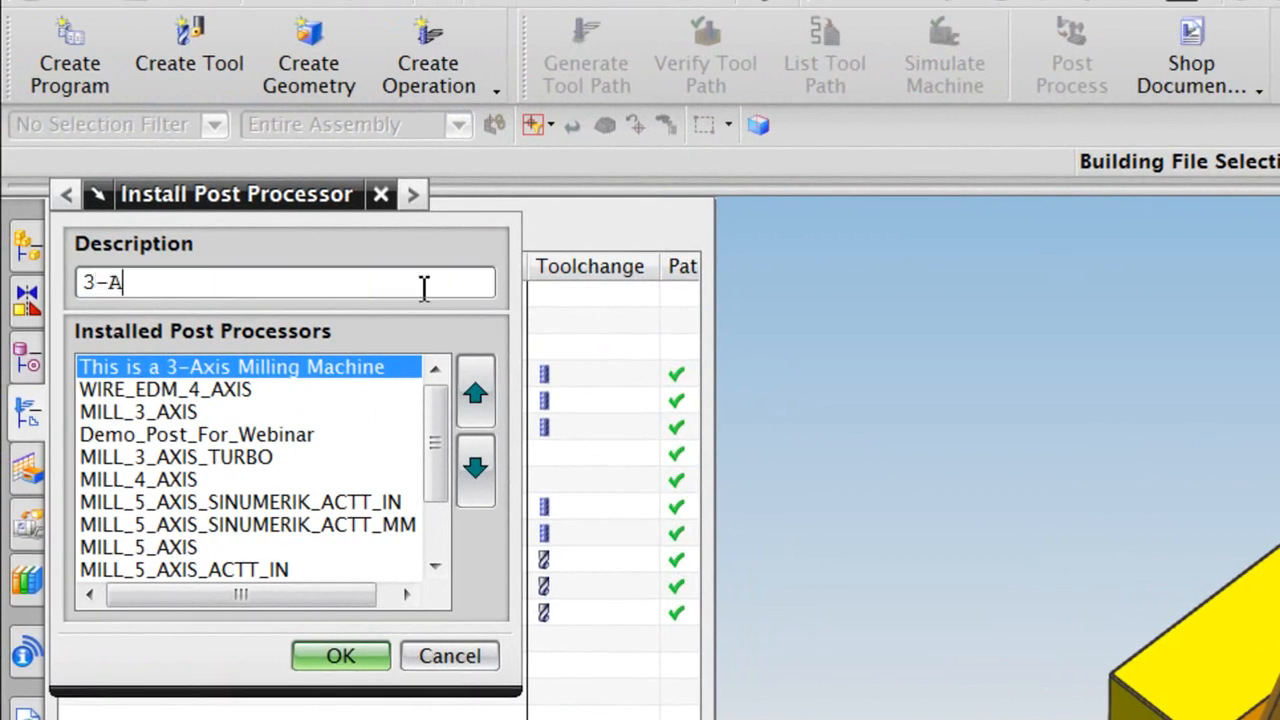
pyautogui.write('xis Demo Post')
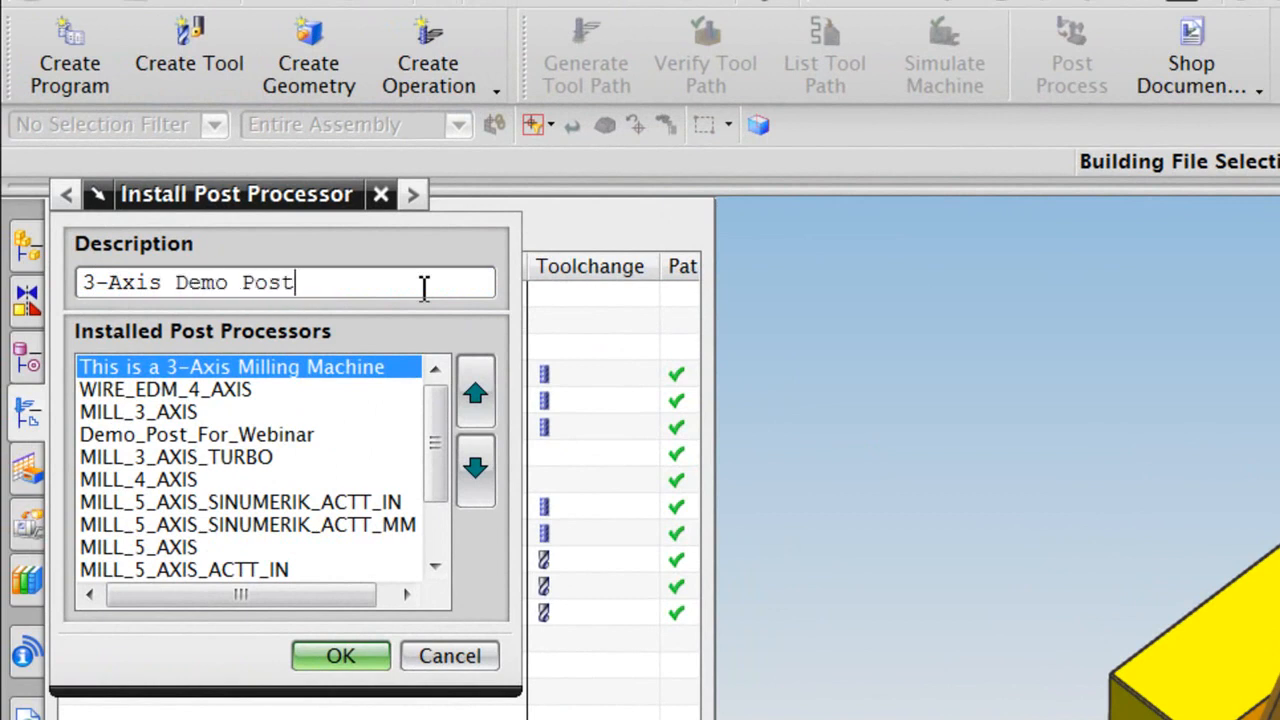
pyautogui.write(' for Video')
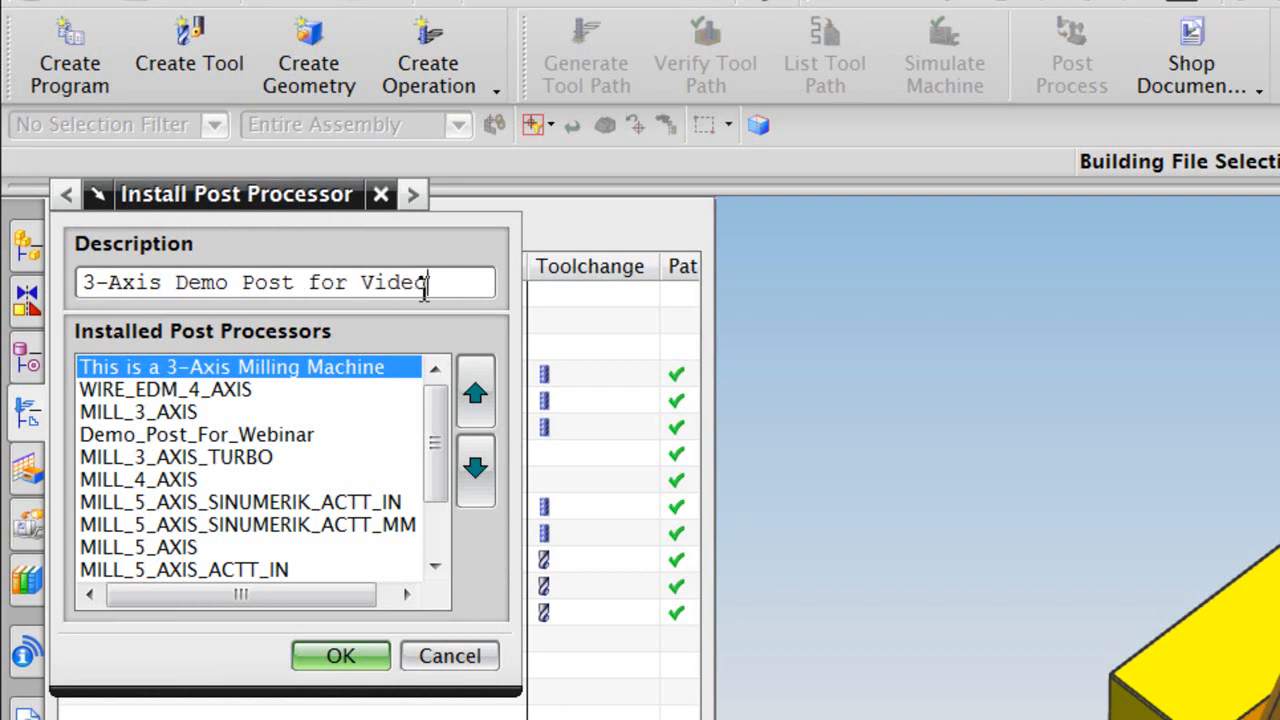
# - Place the new postprocessor between WIRE_EDM_4_AXIS and MILL_3_AXIS in the installed list and complete the installation
pyautogui.click(477, 480)
pyautogui.click(477, 480)
pyautogui.click(477, 480)
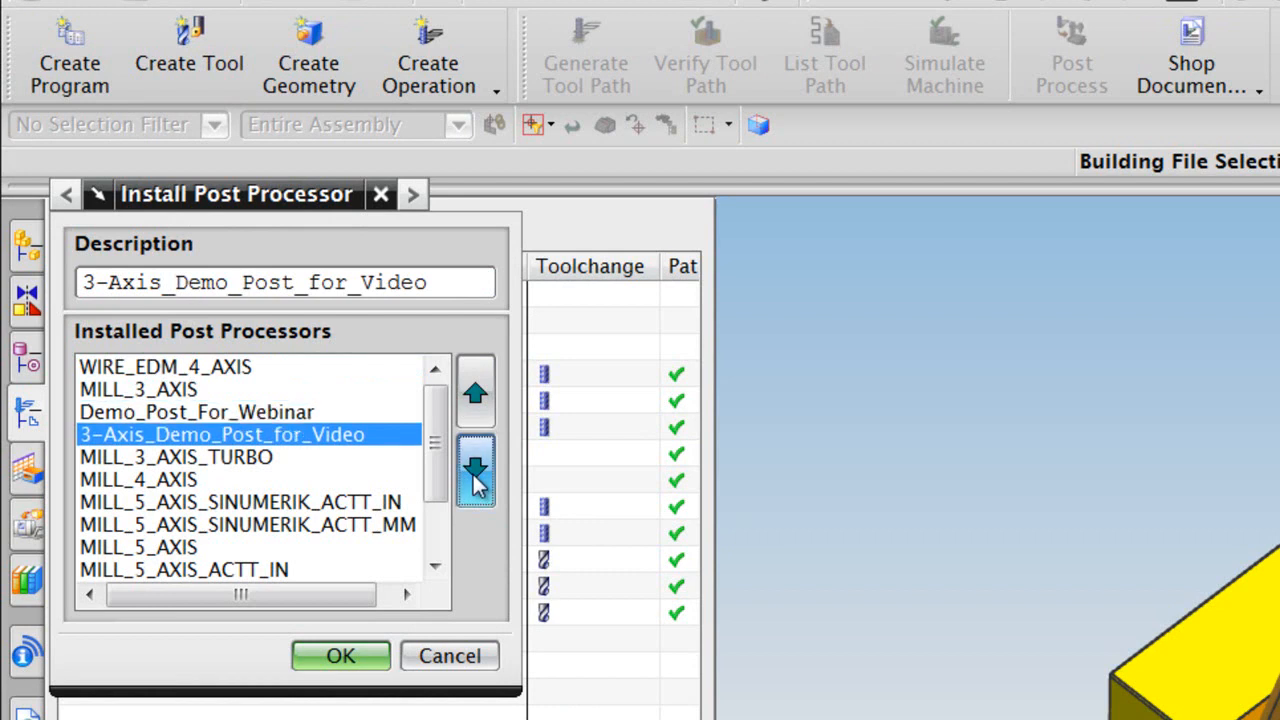
pyautogui.click(477, 480)
pyautogui.click(476, 396)
pyautogui.click(476, 396)
pyautogui.click(476, 396)
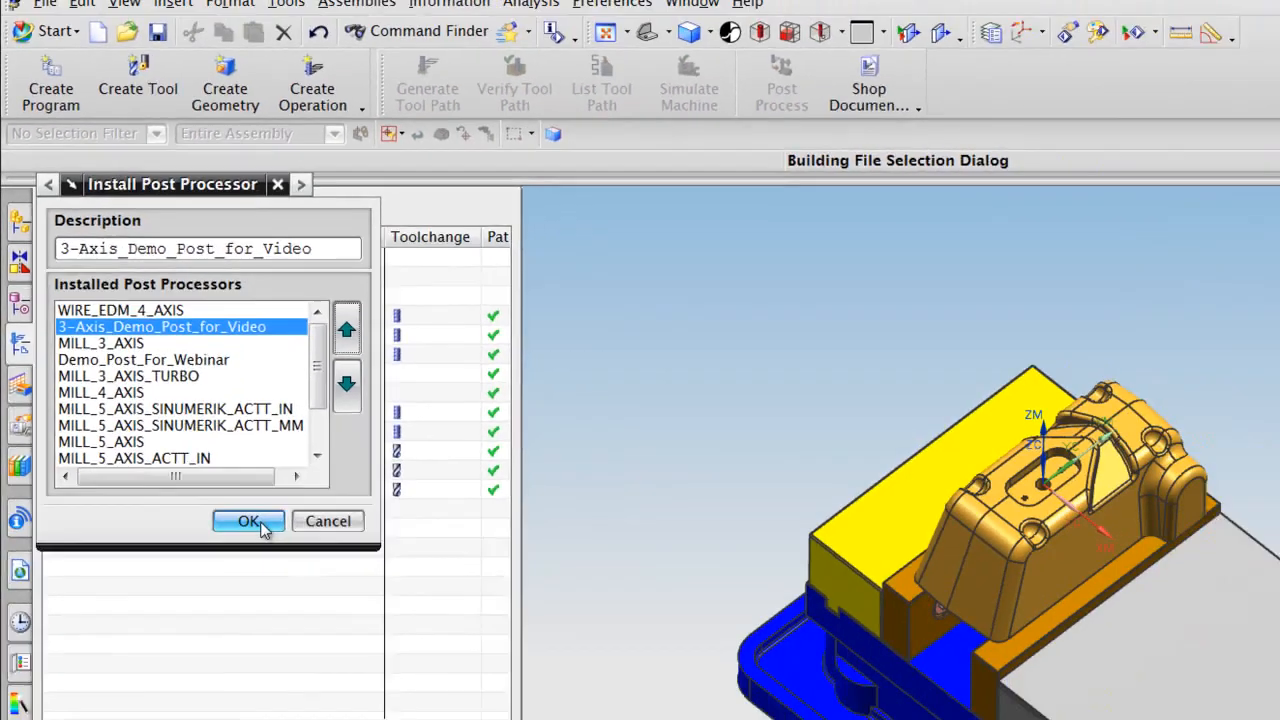
pyautogui.click(350, 656)
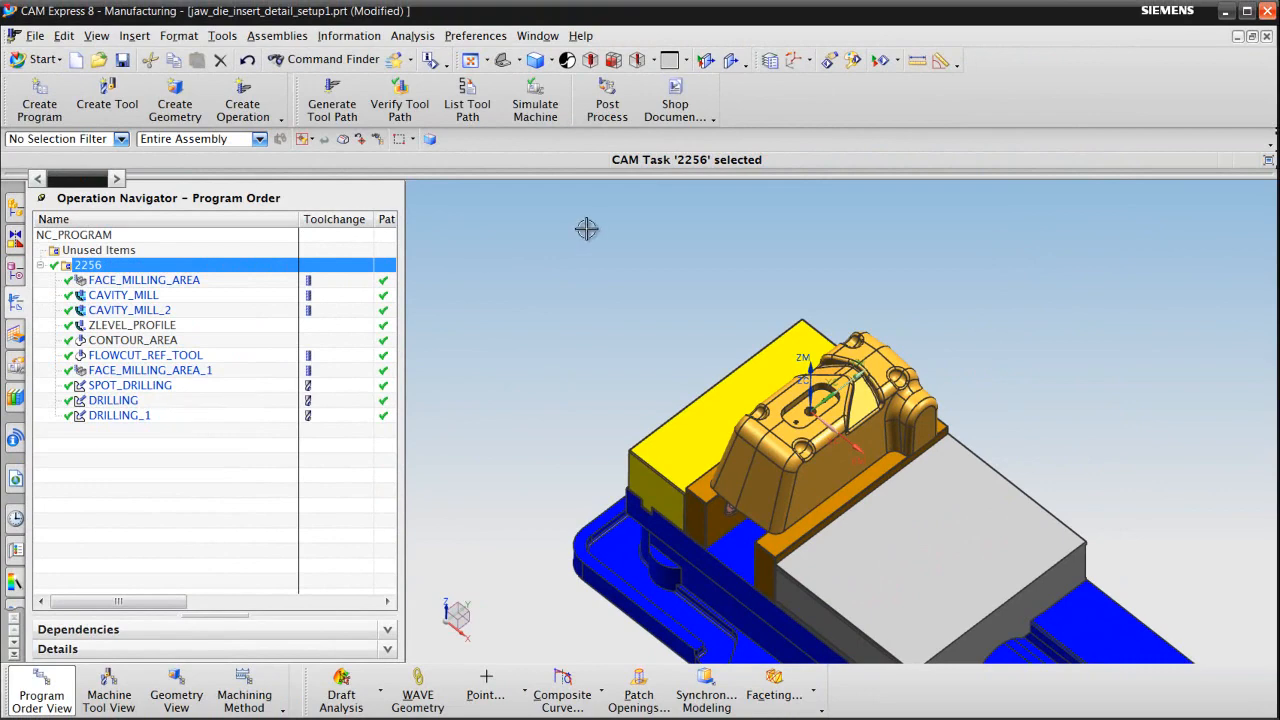
# - Check the available postprocessors for program 2256, select 3-Axis_Demo_Post_for_Video, and close without postprocessing
pyautogui.click(607, 106)
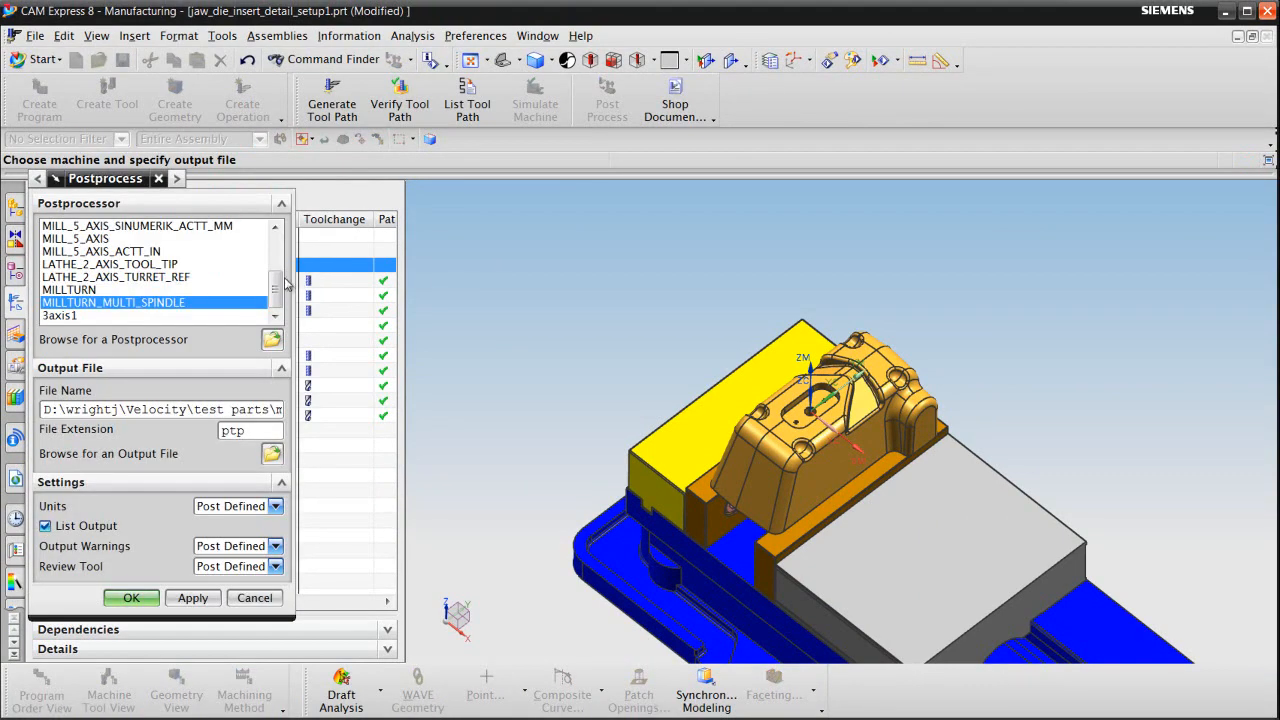
pyautogui.scroll(3, 283, 287)
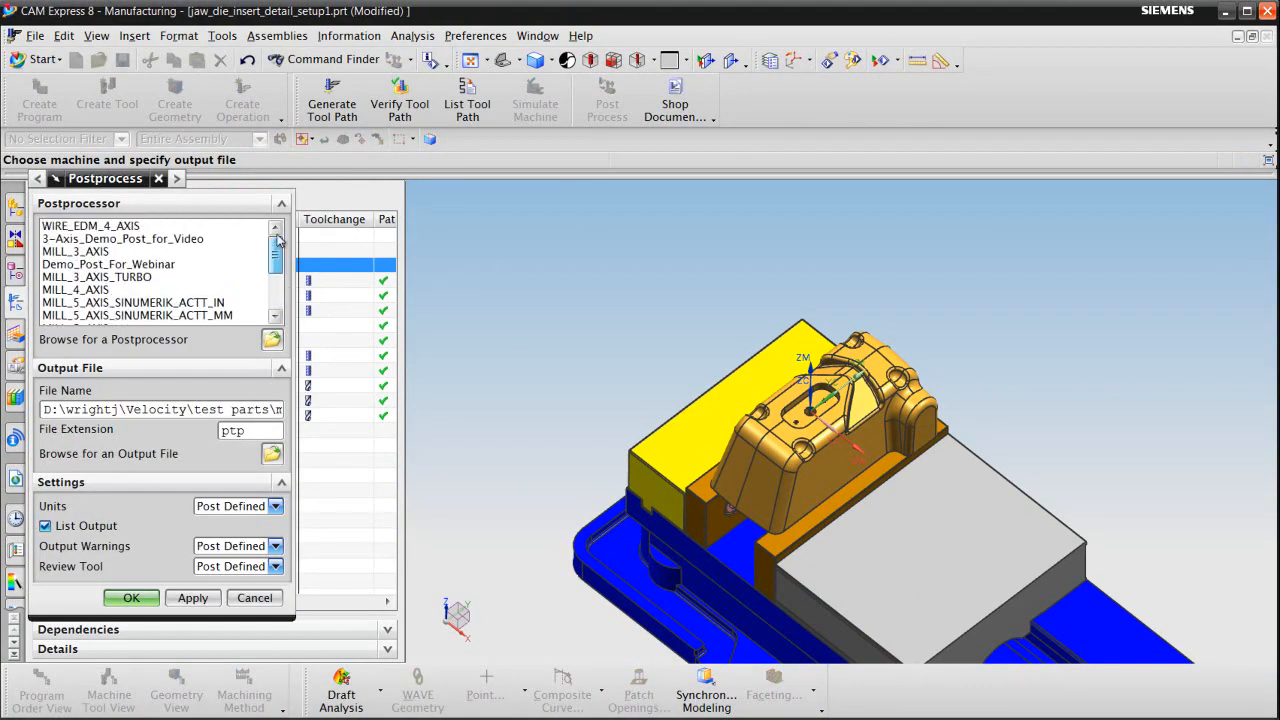
pyautogui.click(186, 243)
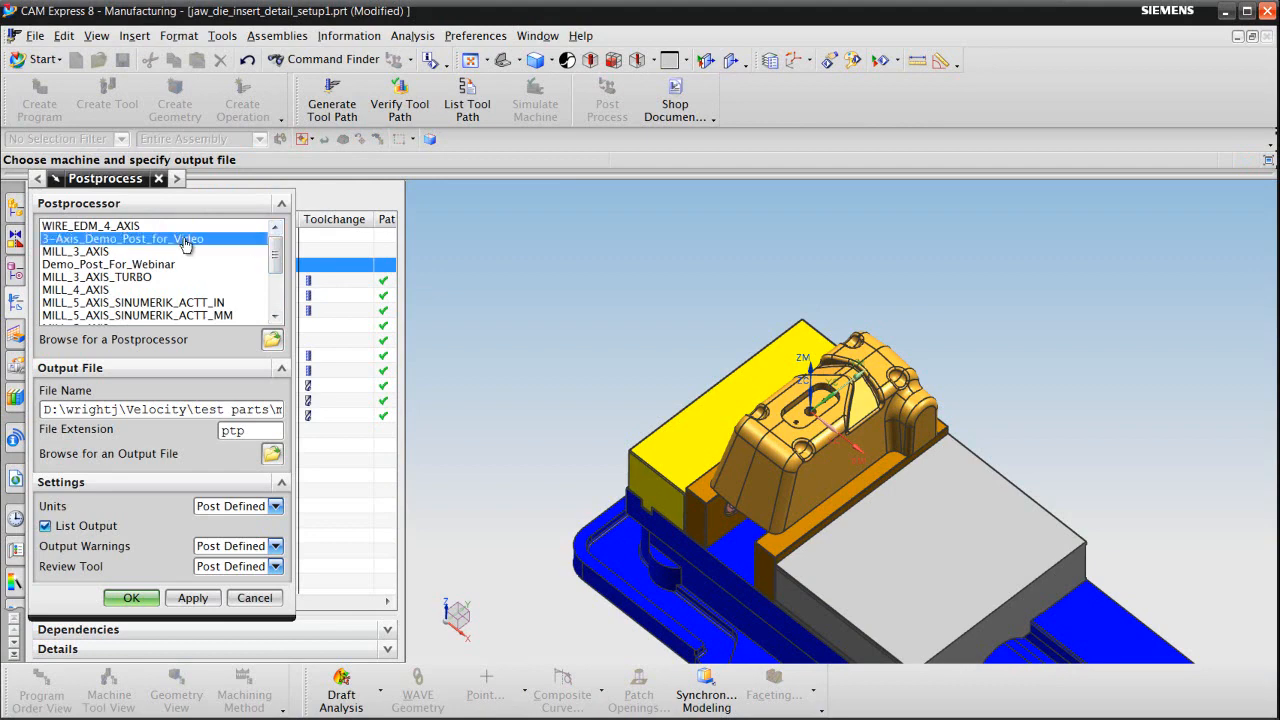
pyautogui.click(254, 597)
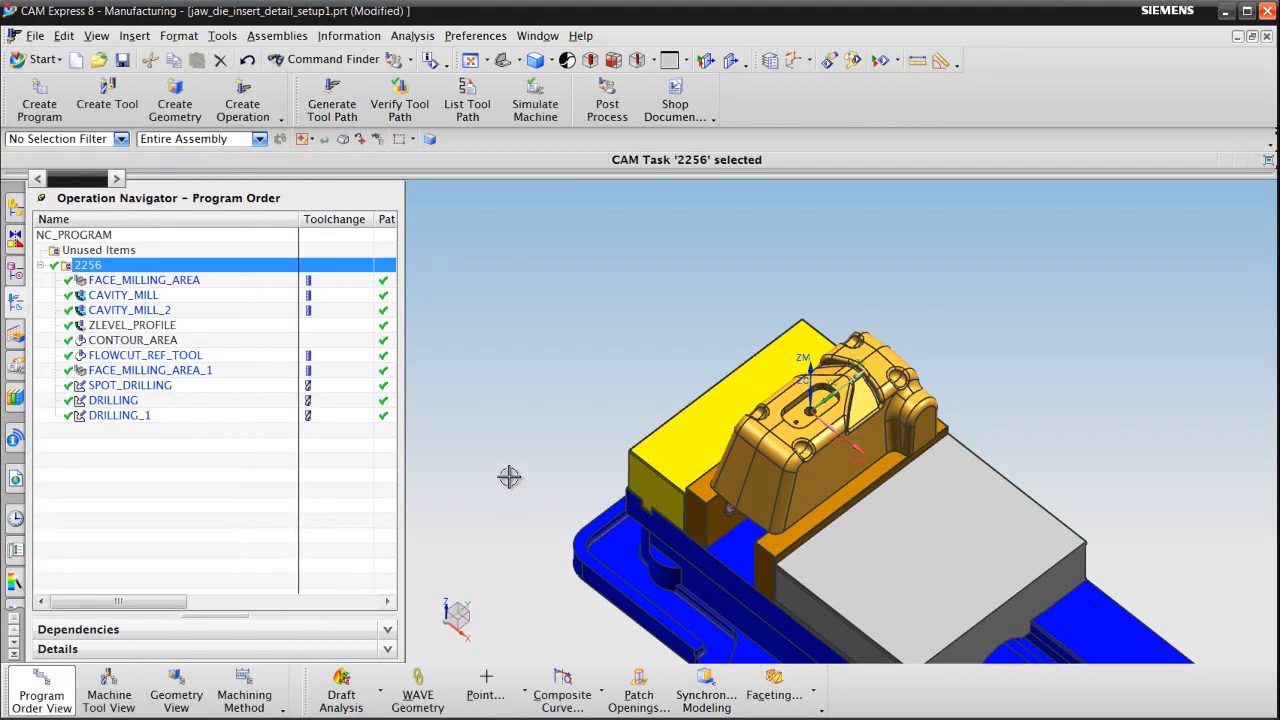